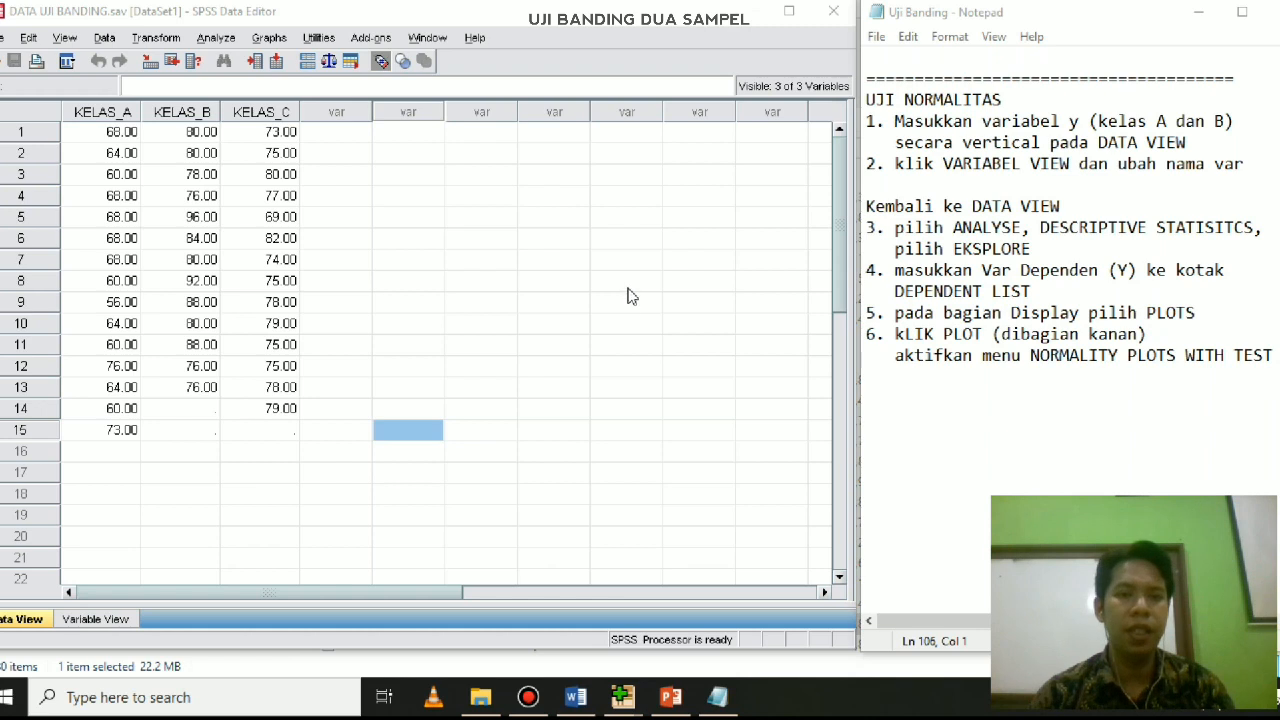
left_click(103, 113)
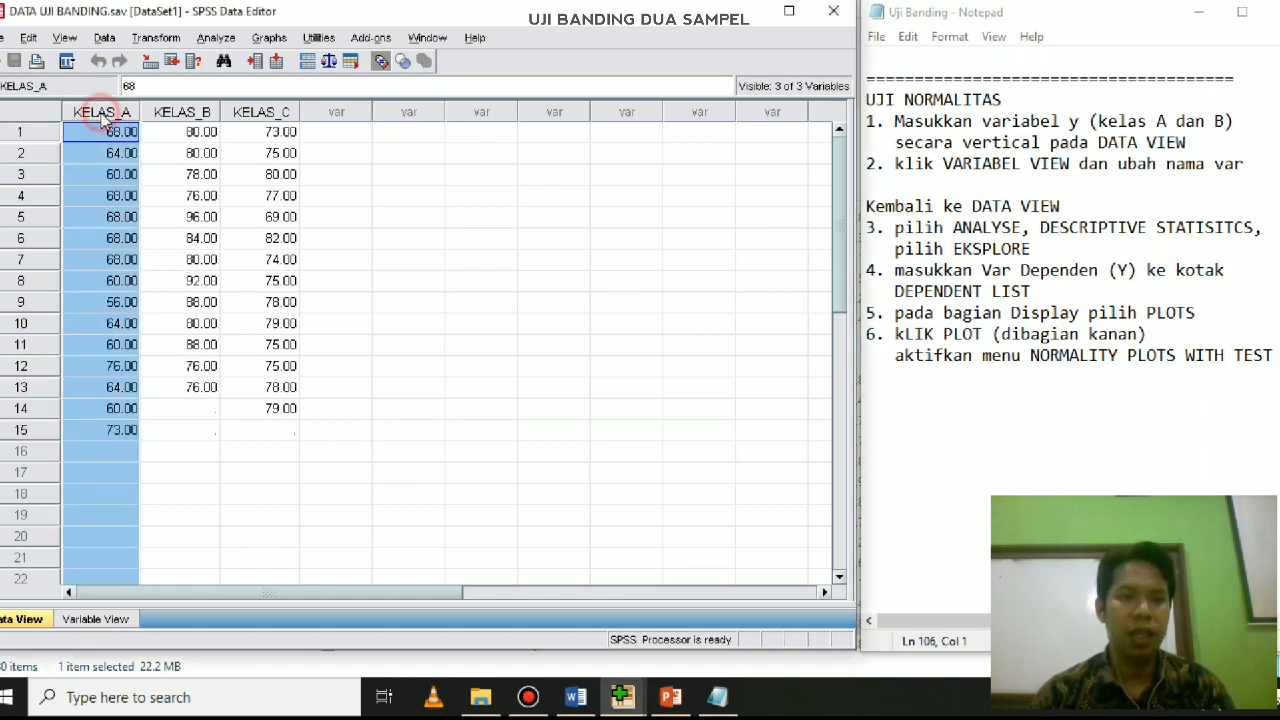
left_click(172, 114)
left_click(268, 115)
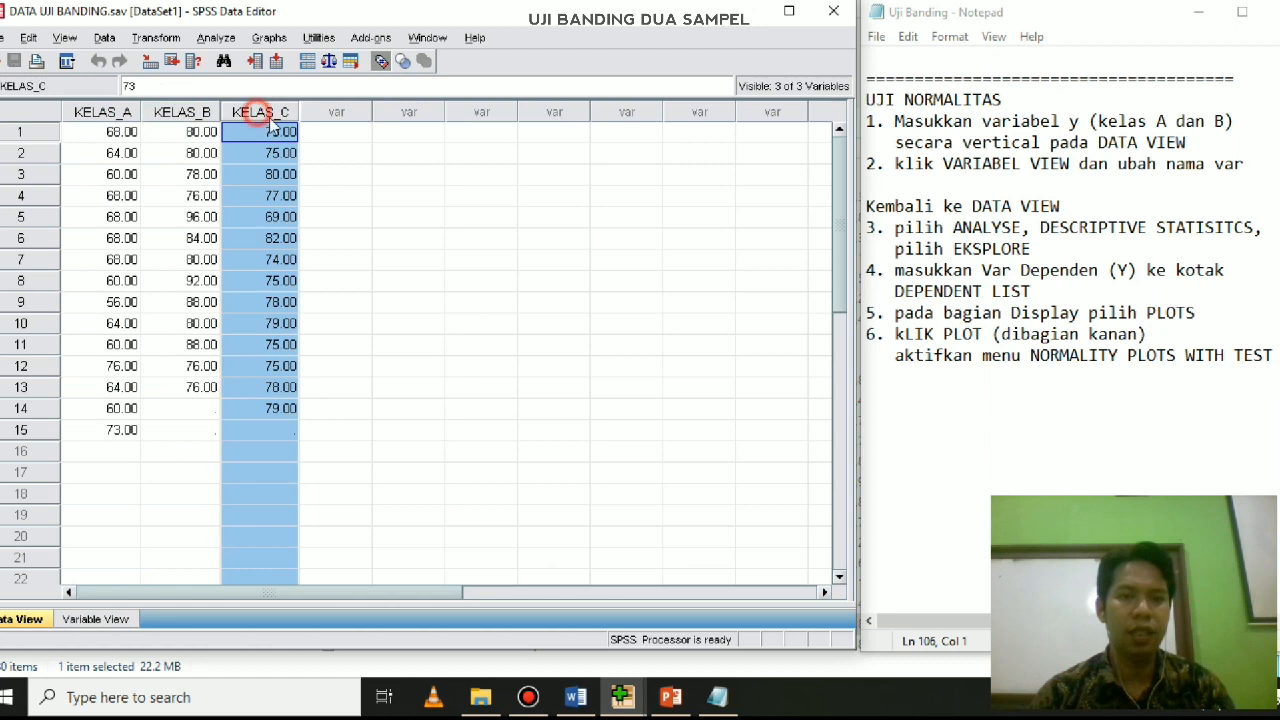
left_click(355, 232)
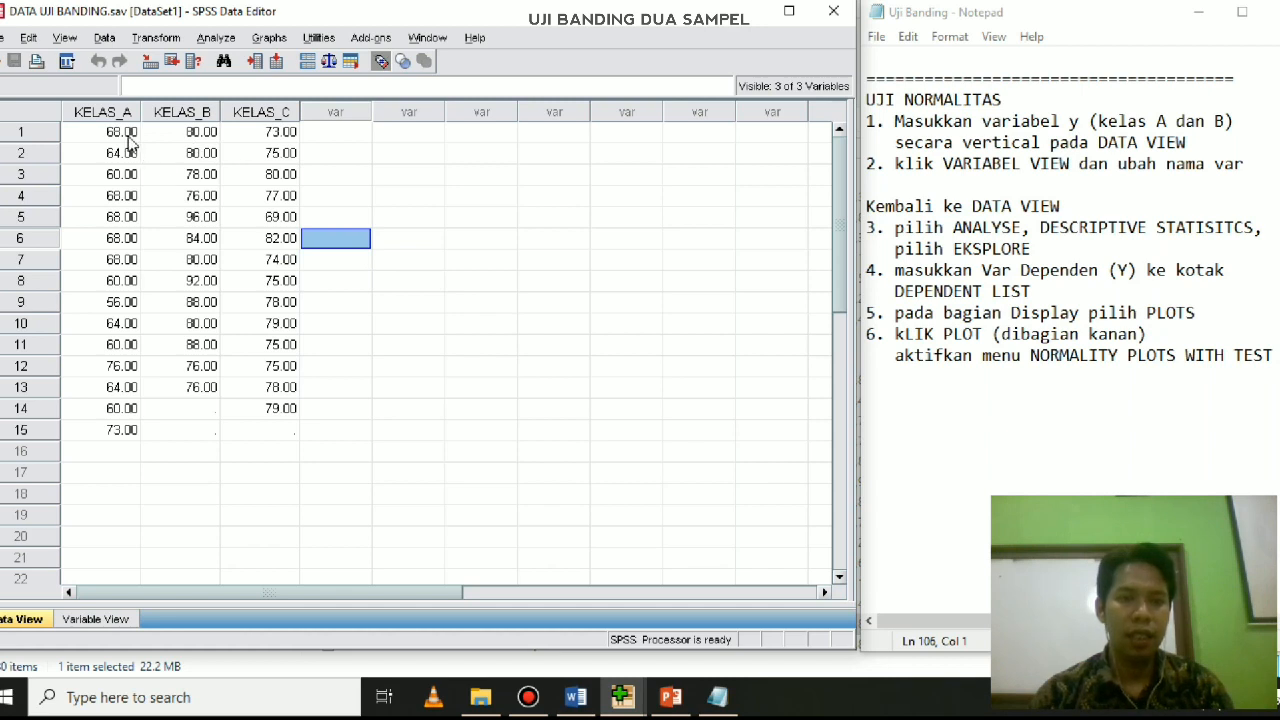
left_click(340, 113)
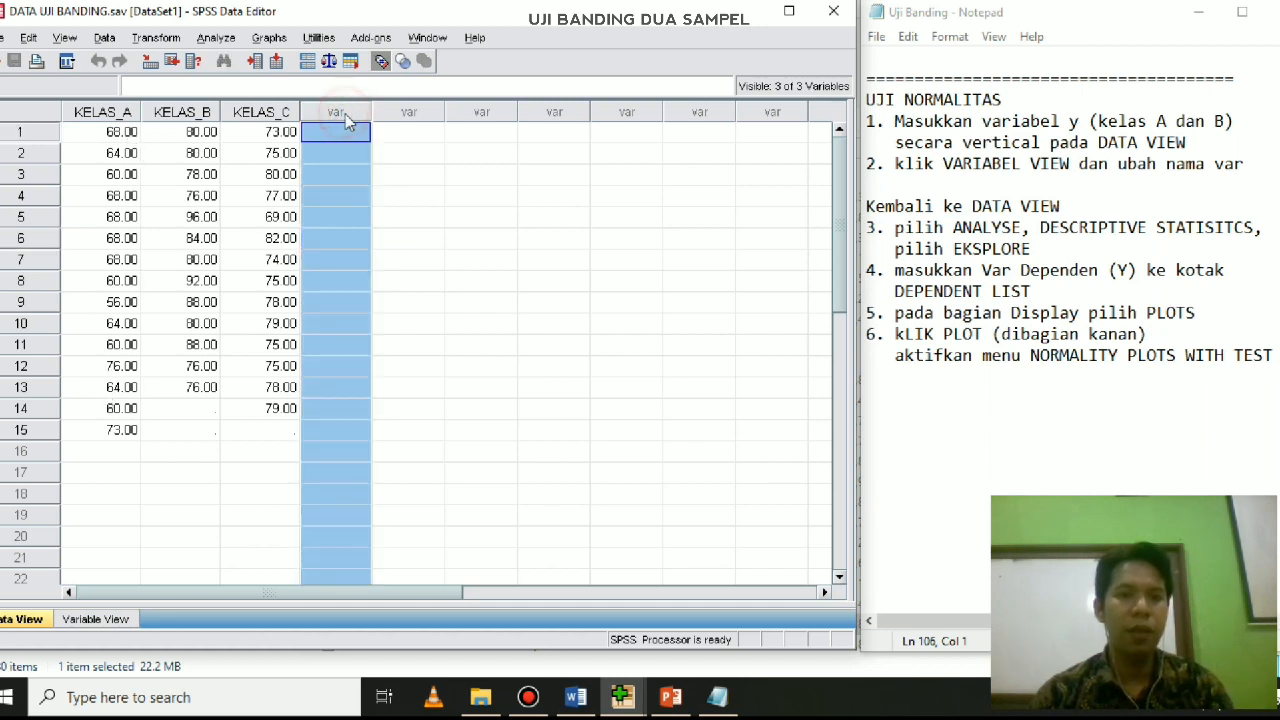
Copy the KELAS_A scores from rows 1 to 15 into the first empty column after KELAS_C
left_click_drag(125, 132, 105, 422)
left_click_drag(126, 134, 131, 432)
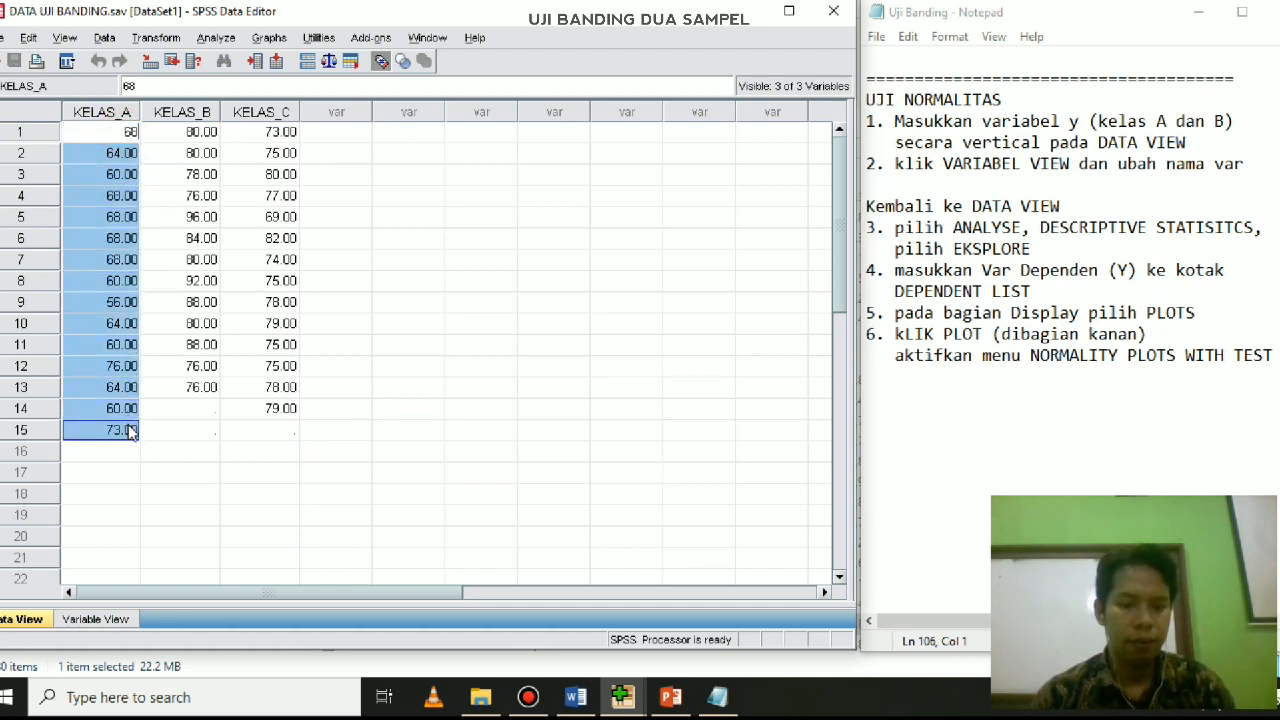
left_click(342, 134)
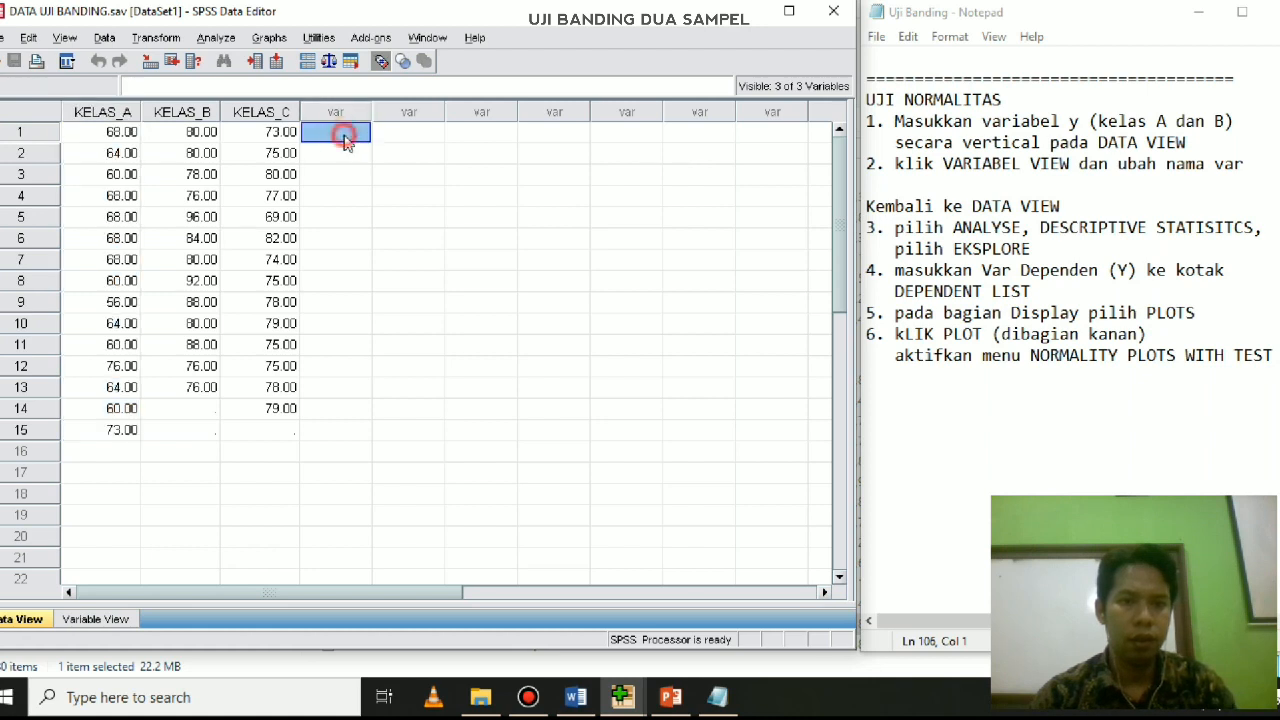
right_click(345, 140)
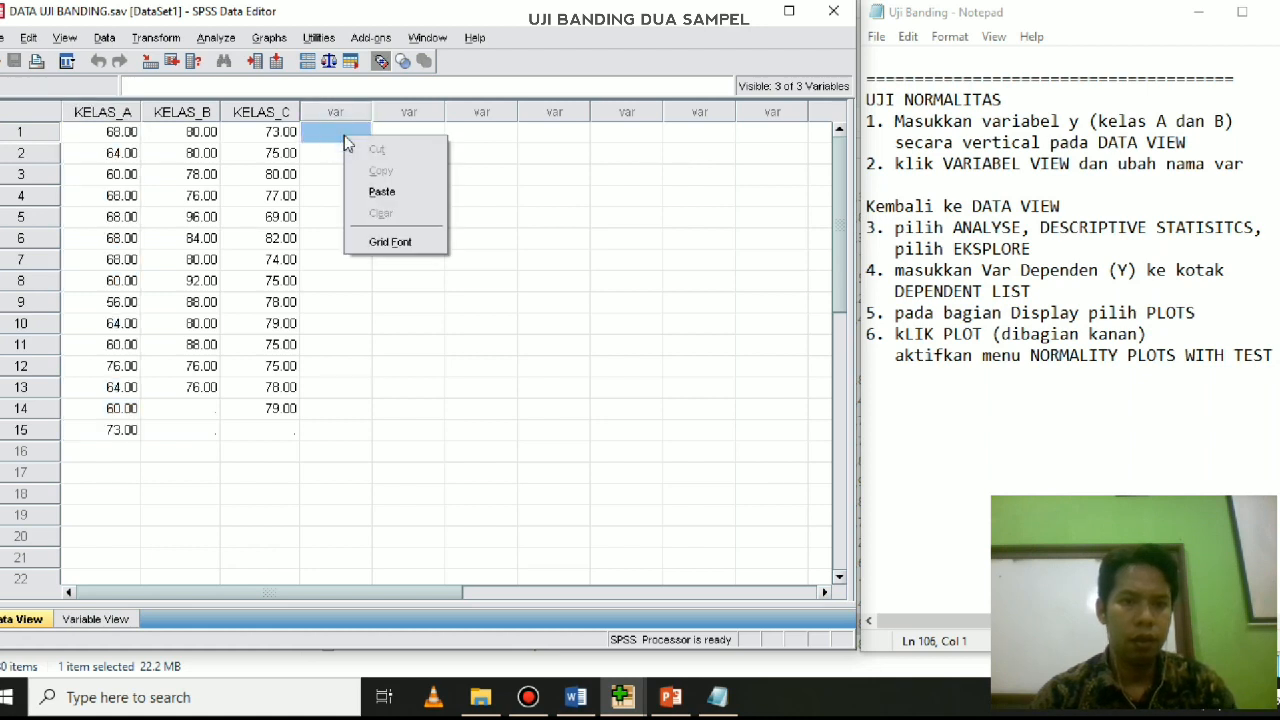
left_click(383, 192)
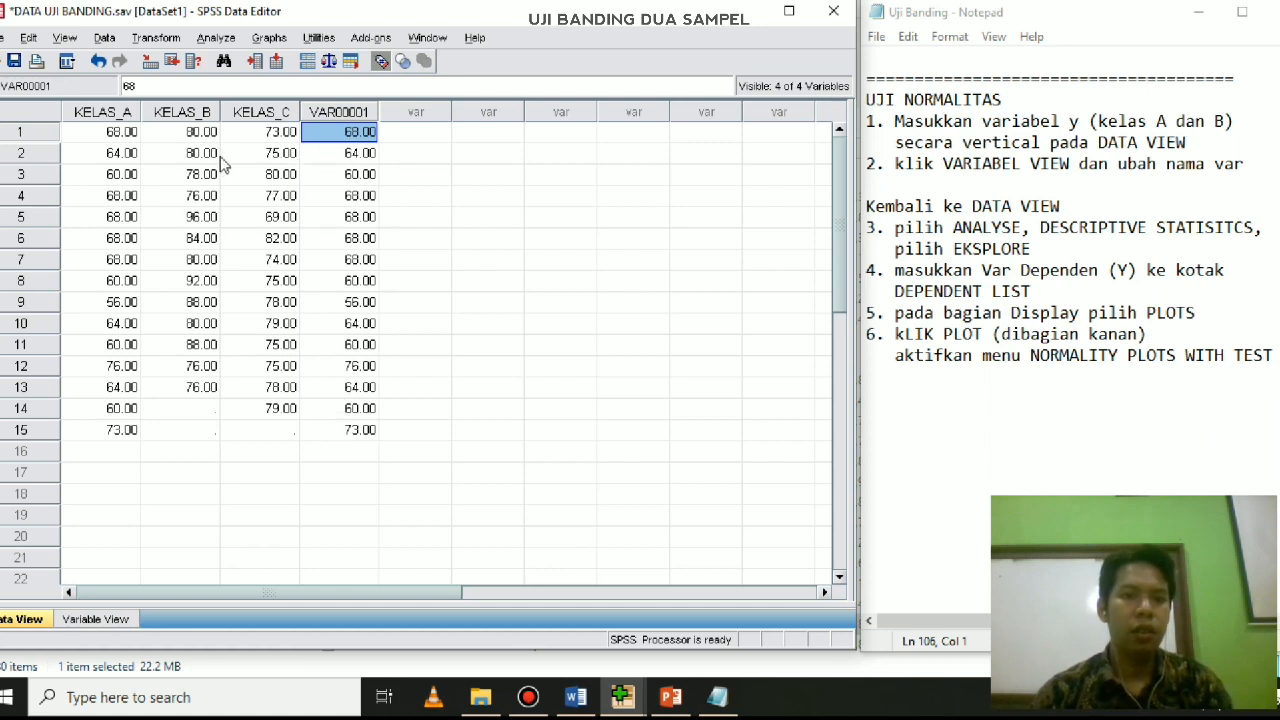
Enter the group code 1 in rows 1 and 2 of the empty column beside the copied scores
left_click_drag(205, 133, 208, 388)
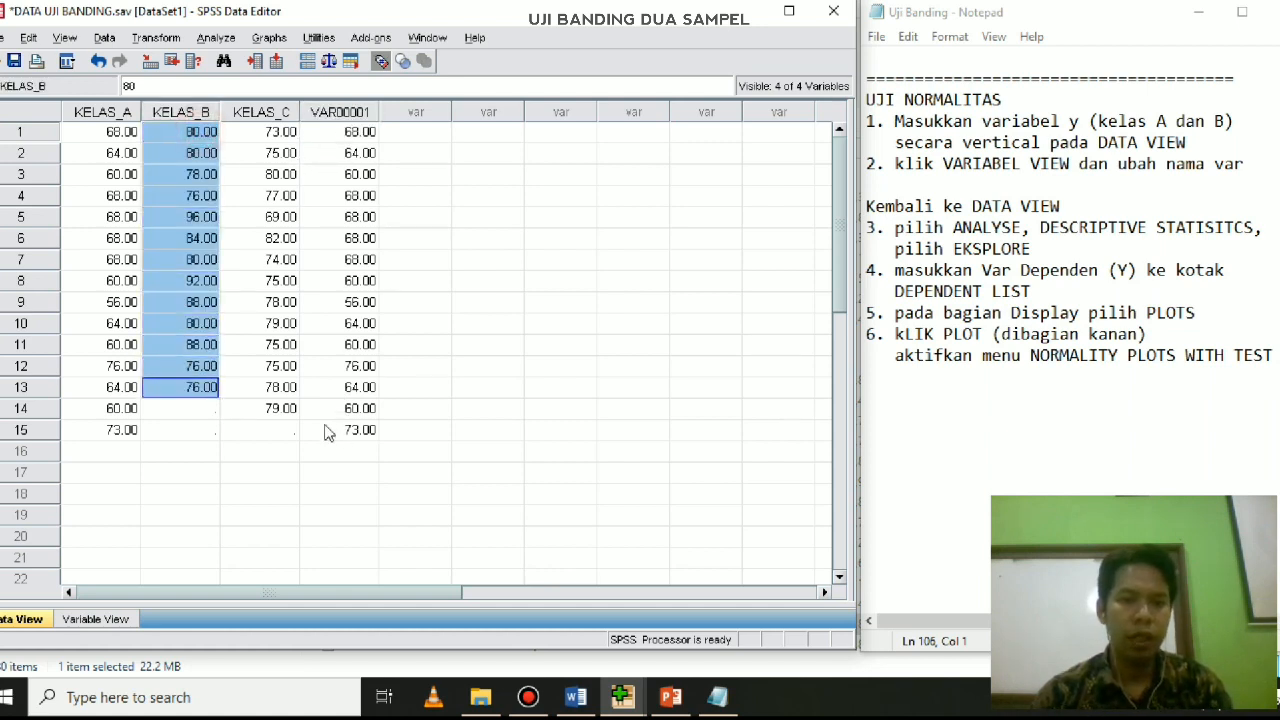
left_click(355, 452)
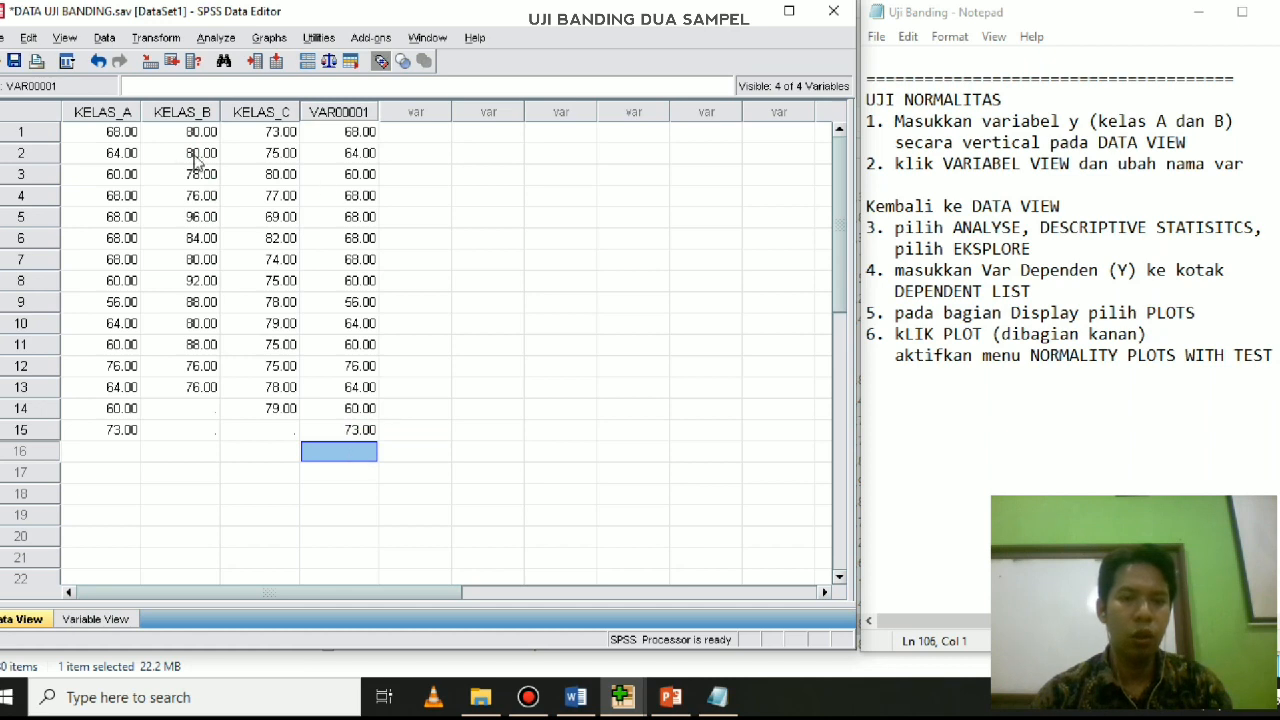
left_click(397, 134)
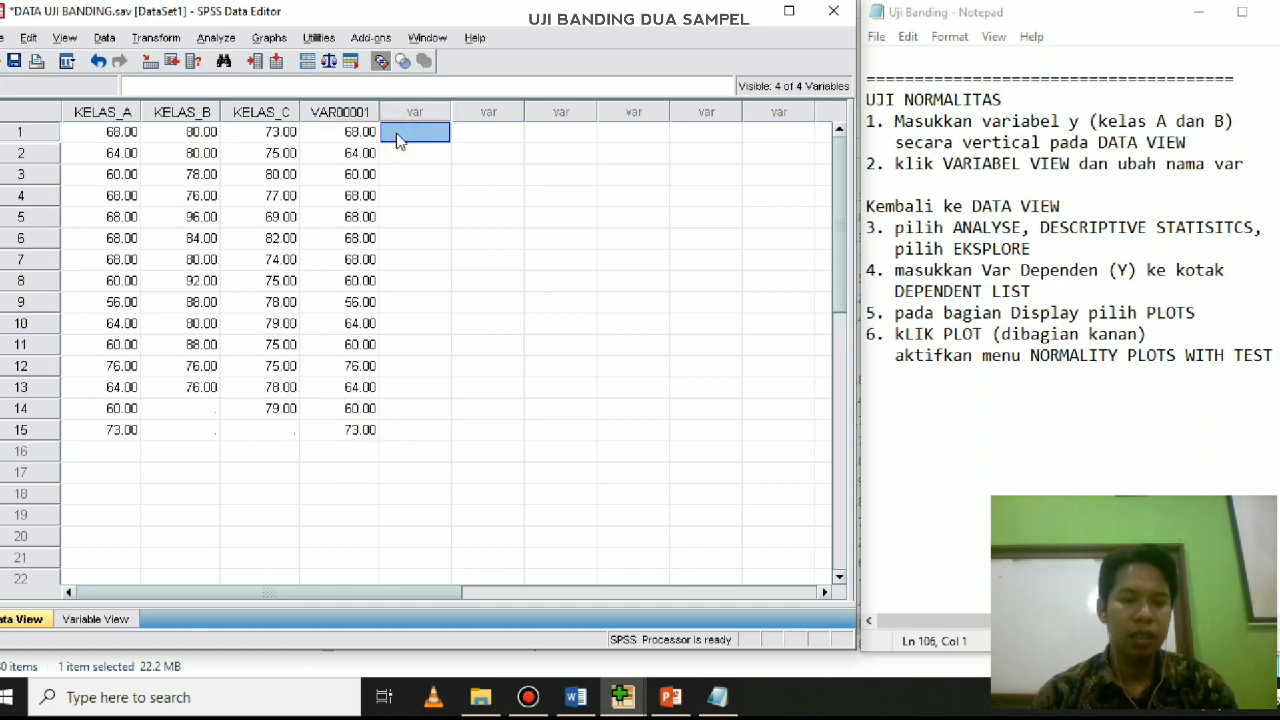
type("1")
key("Return")
type("2")
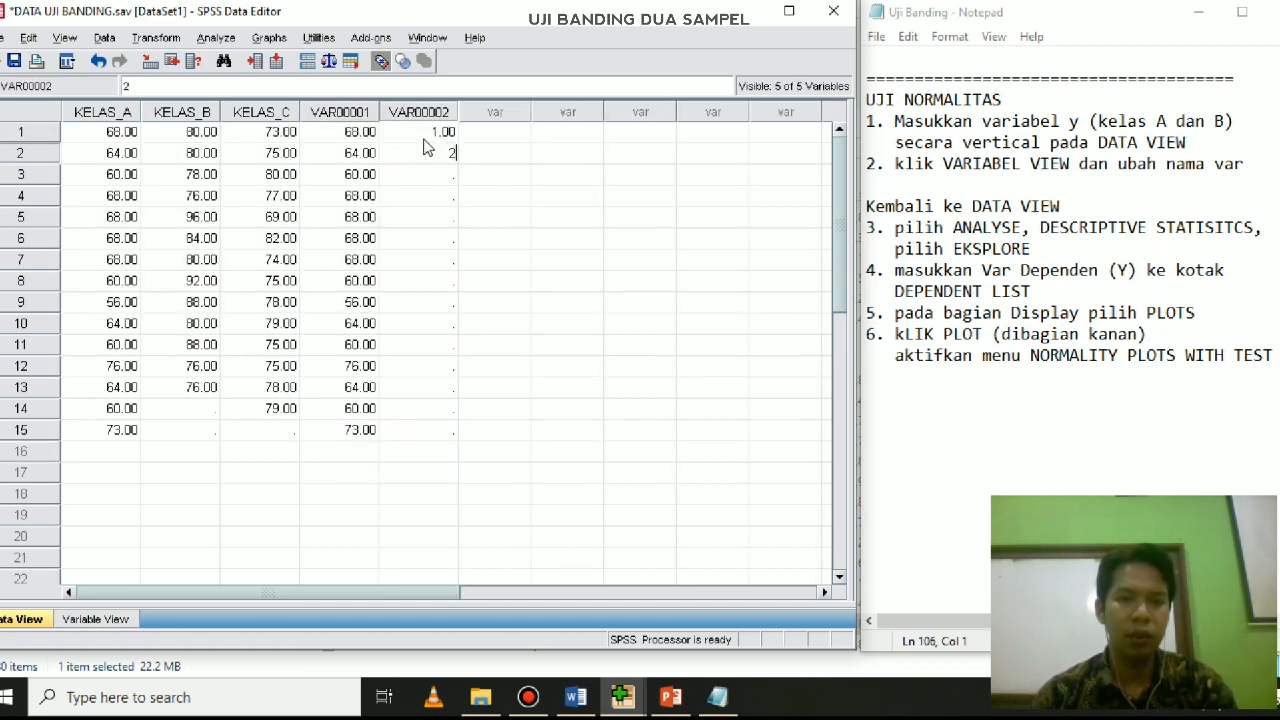
left_click(438, 133)
left_click(437, 153)
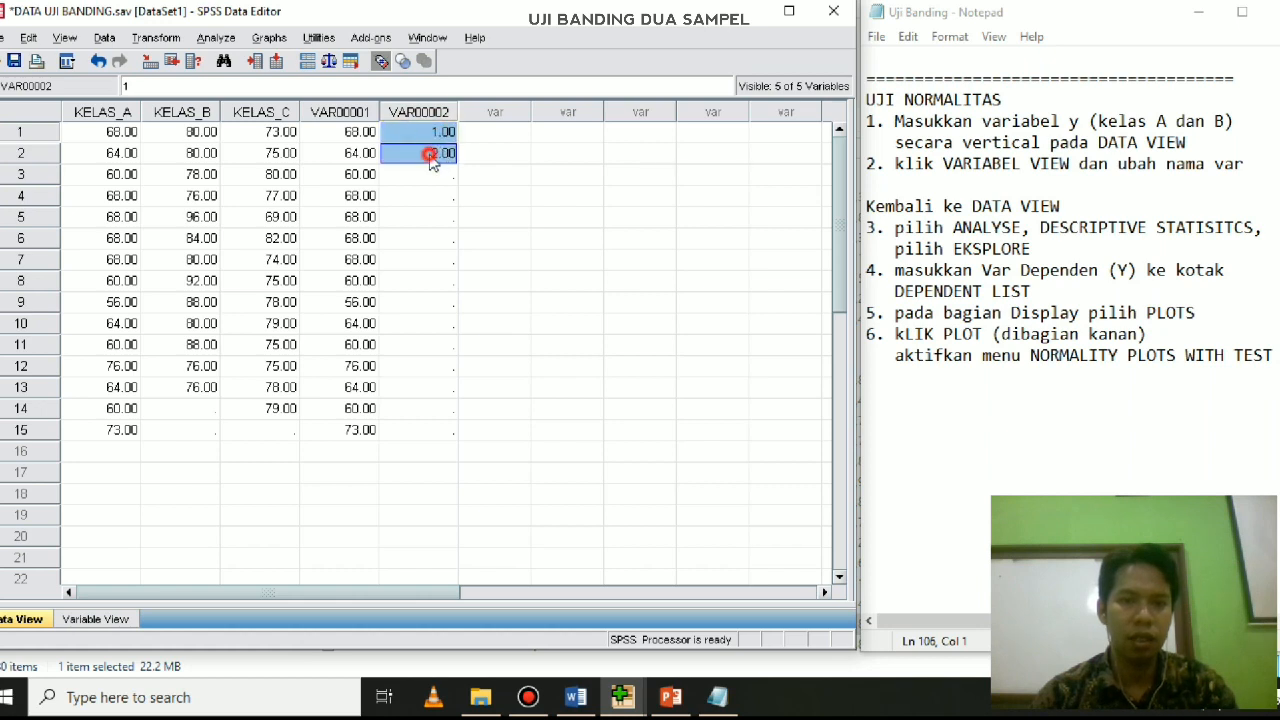
type("1")
Fill rows 3 to 15 of the group code column with 1
left_click(434, 177)
left_click_drag(438, 130, 418, 435)
type("1.00 1.00")
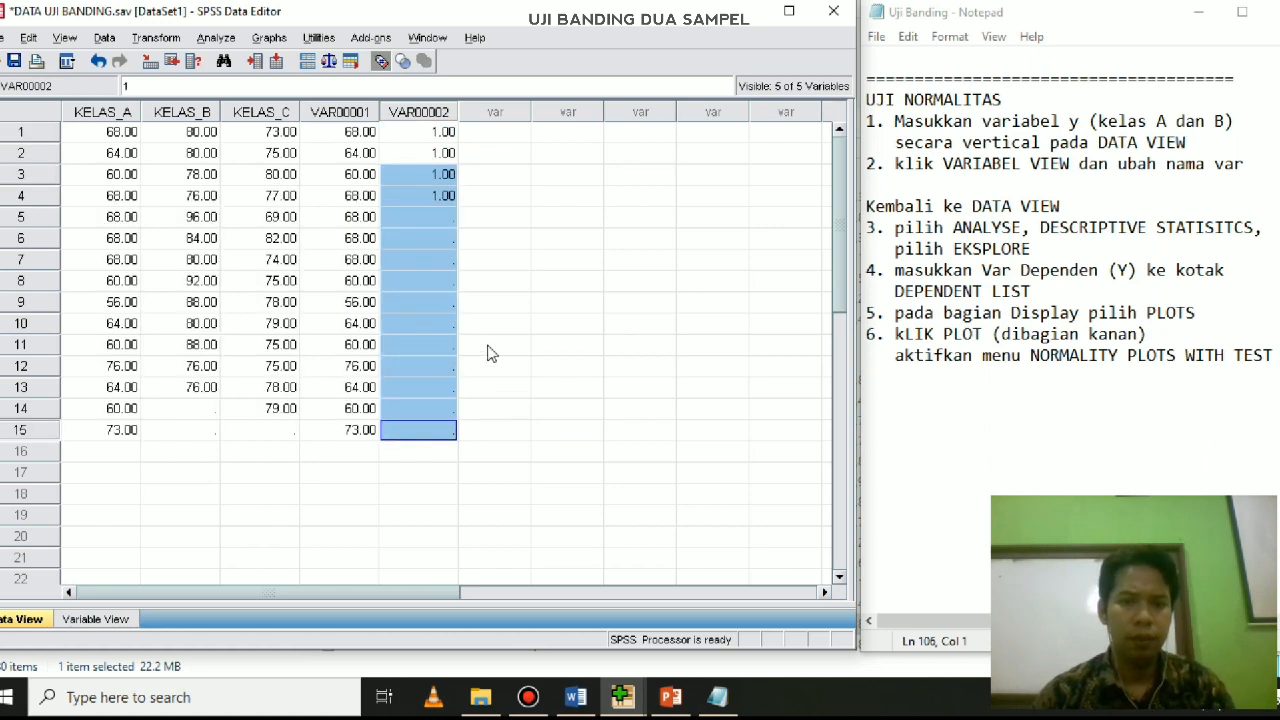
left_click(440, 196)
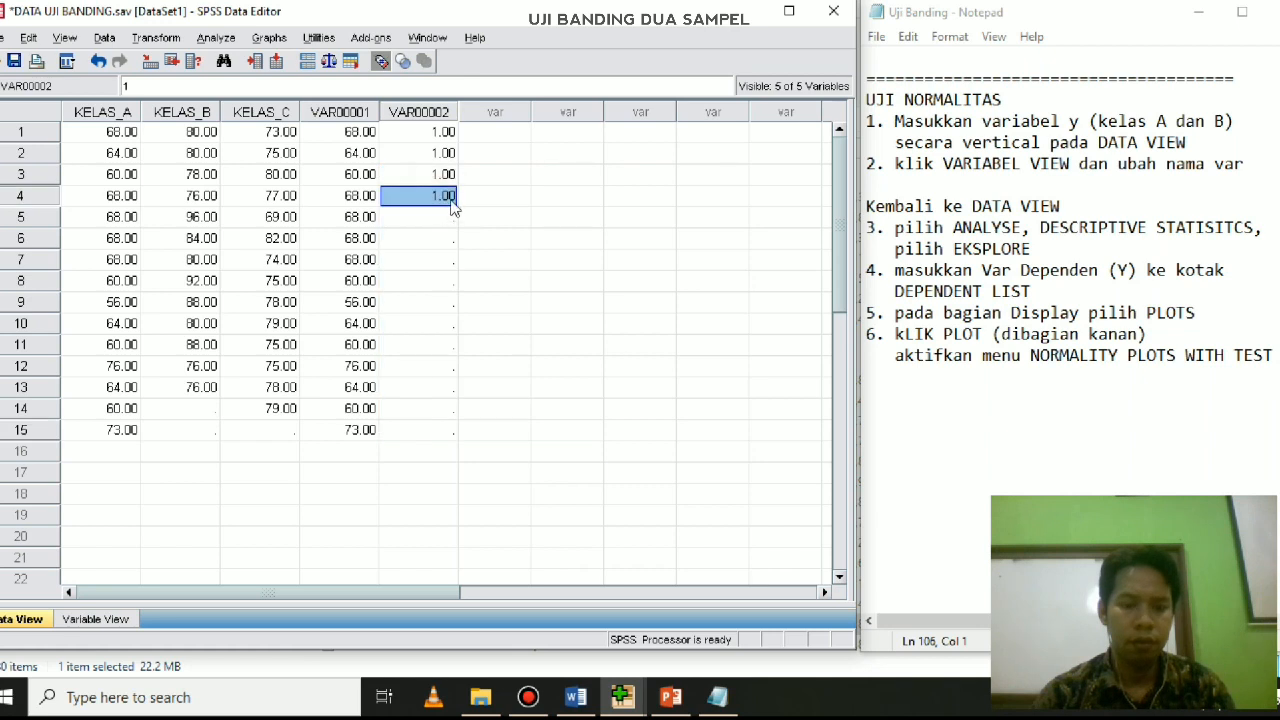
left_click_drag(437, 217, 418, 430)
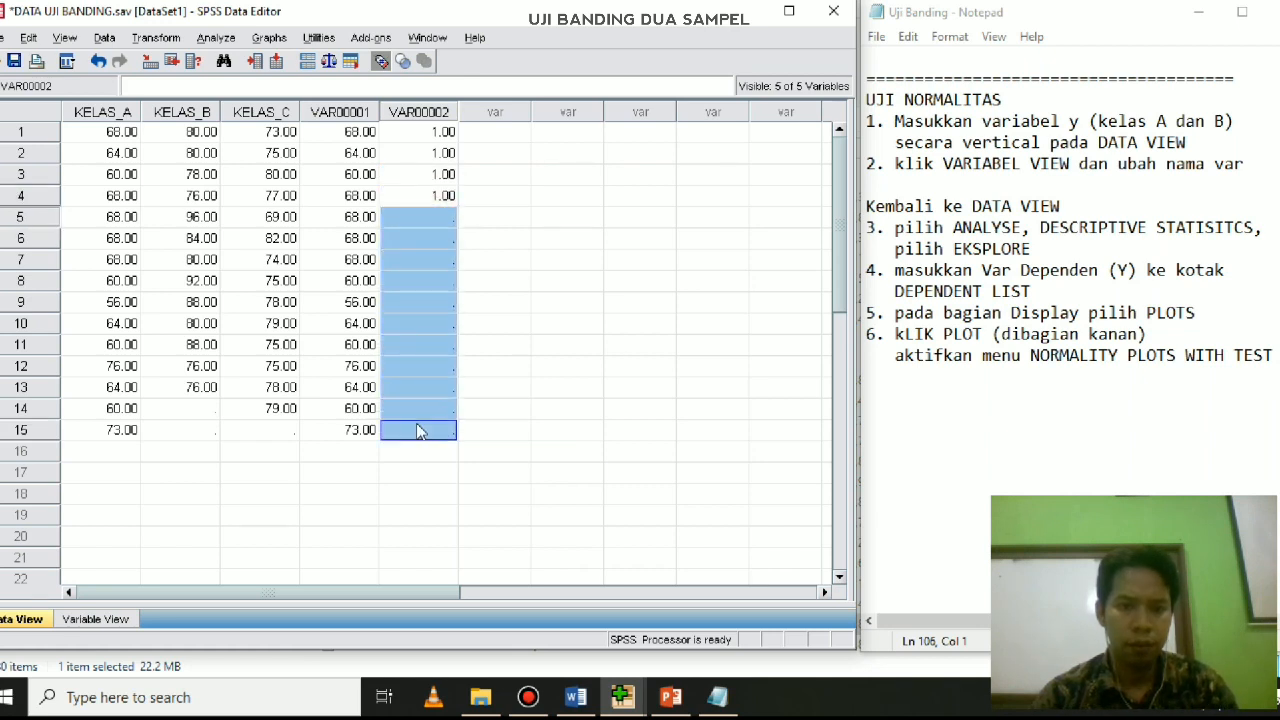
type("1.00 1.00 1.00 1.00 1.00 1.00 1.00 1.00 1.00 1.00 1.00")
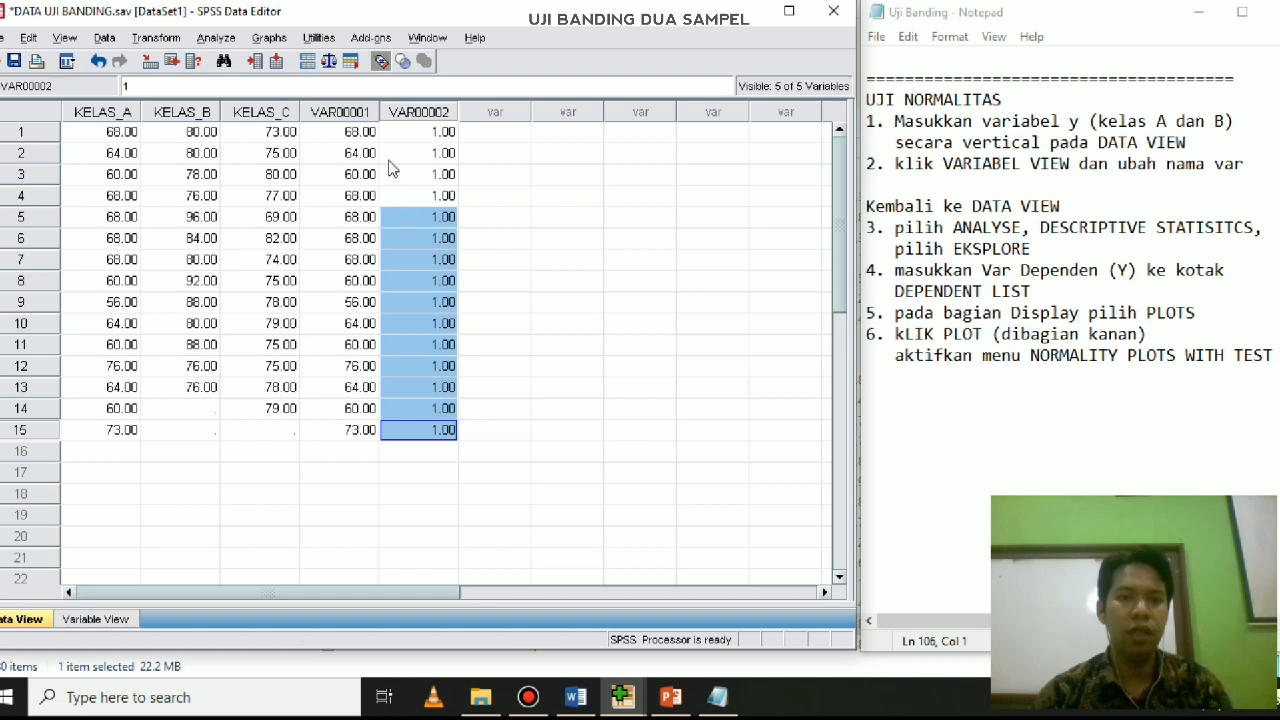
Copy the KELAS_B scores from rows 1 to 13 beneath the copied KELAS_A scores, starting at row 16, and check the pasted rows
left_click_drag(211, 140, 213, 388)
key("ctrl+c")
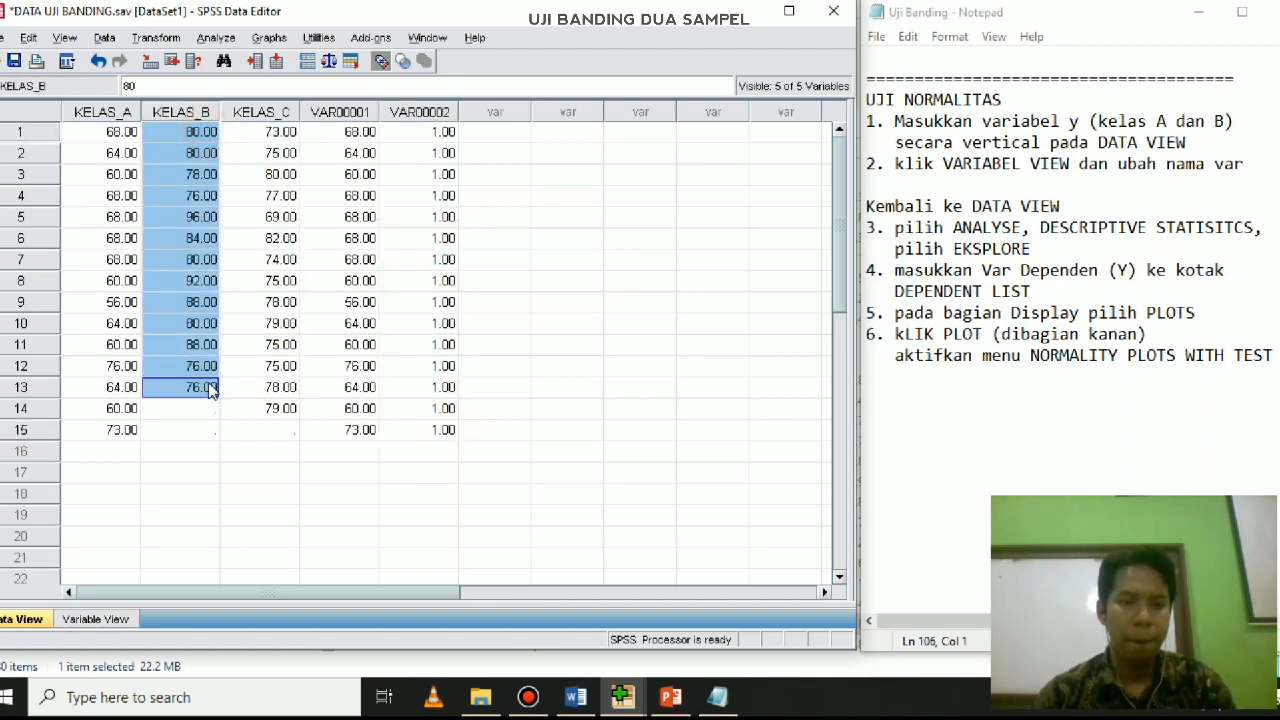
left_click(366, 457)
right_click(366, 458)
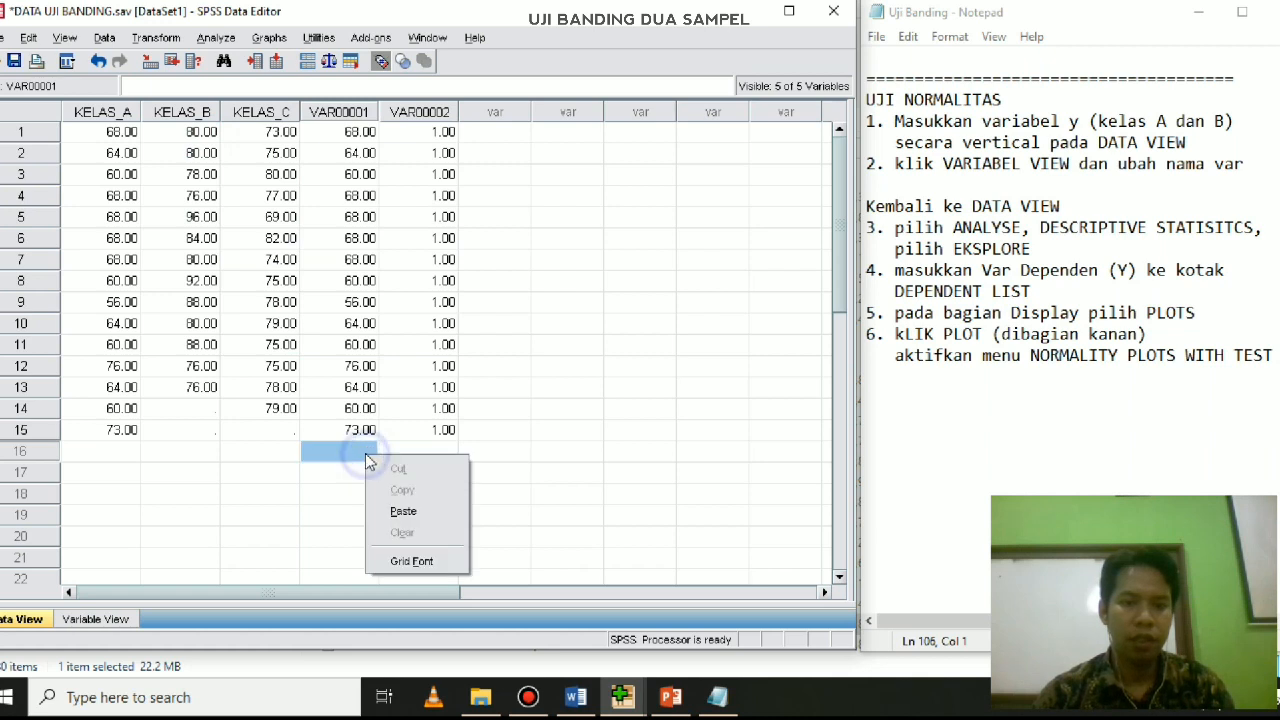
left_click(404, 511)
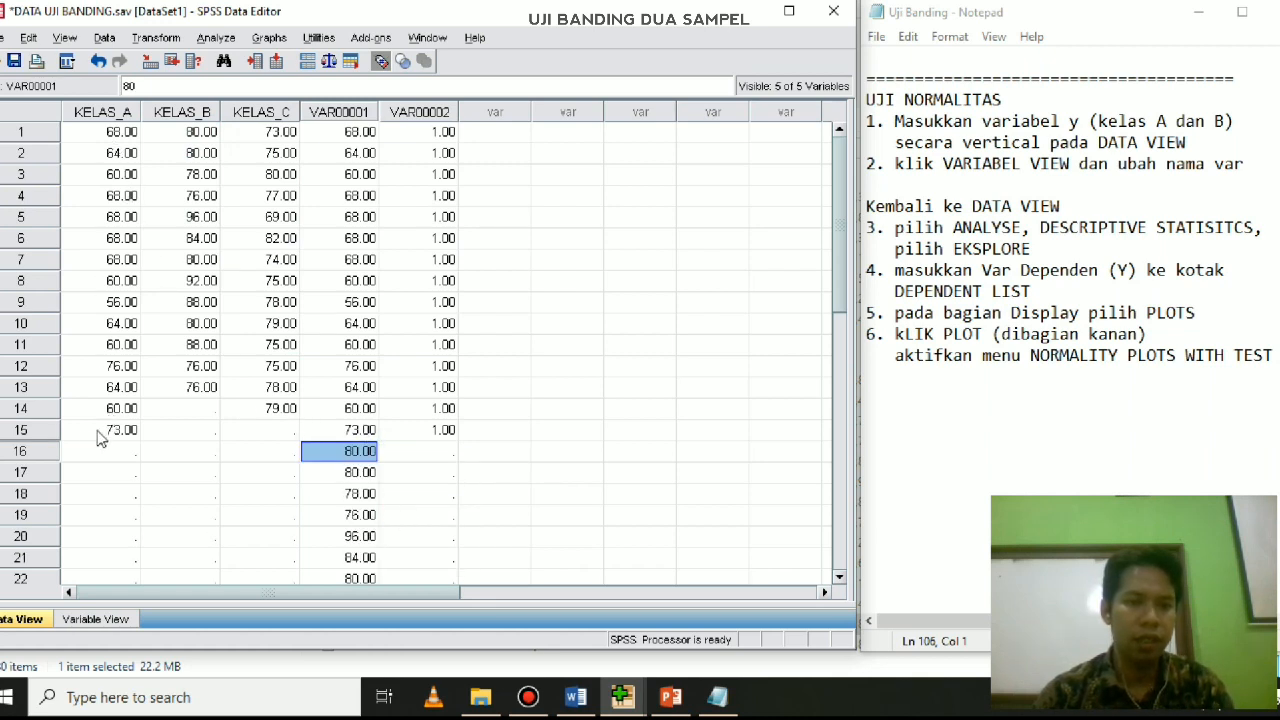
left_click(52, 434)
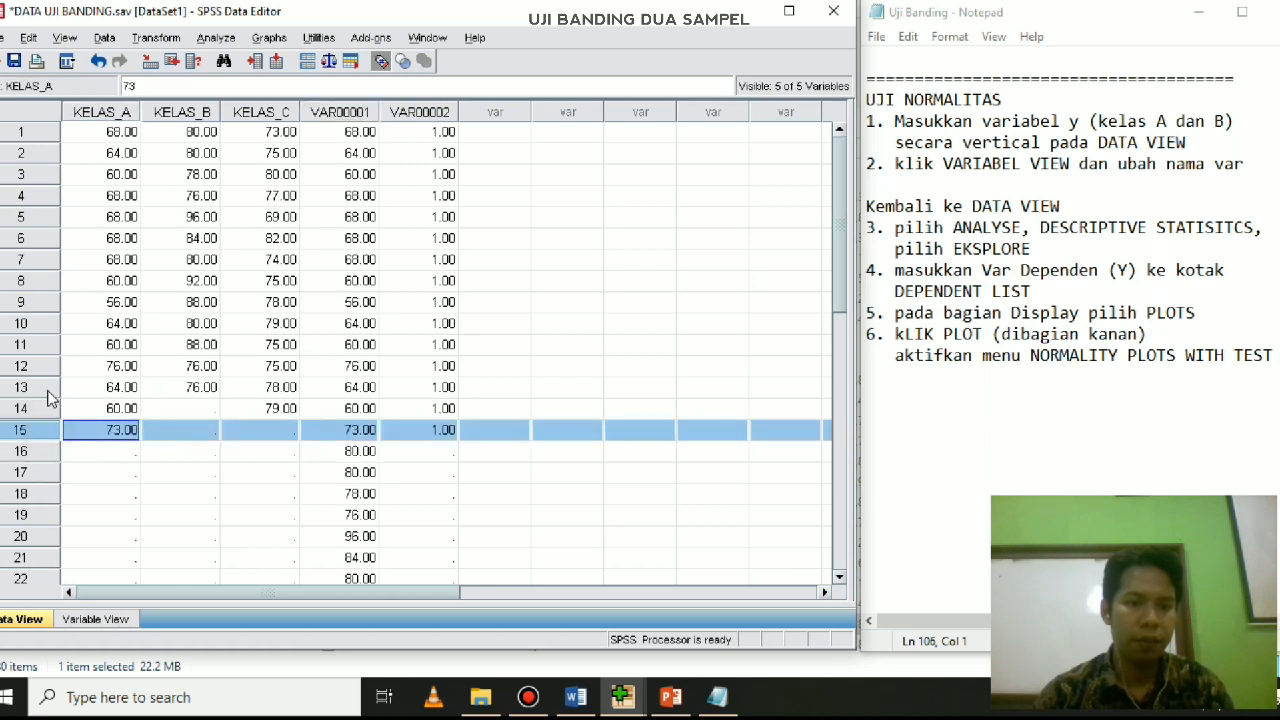
left_click(40, 395)
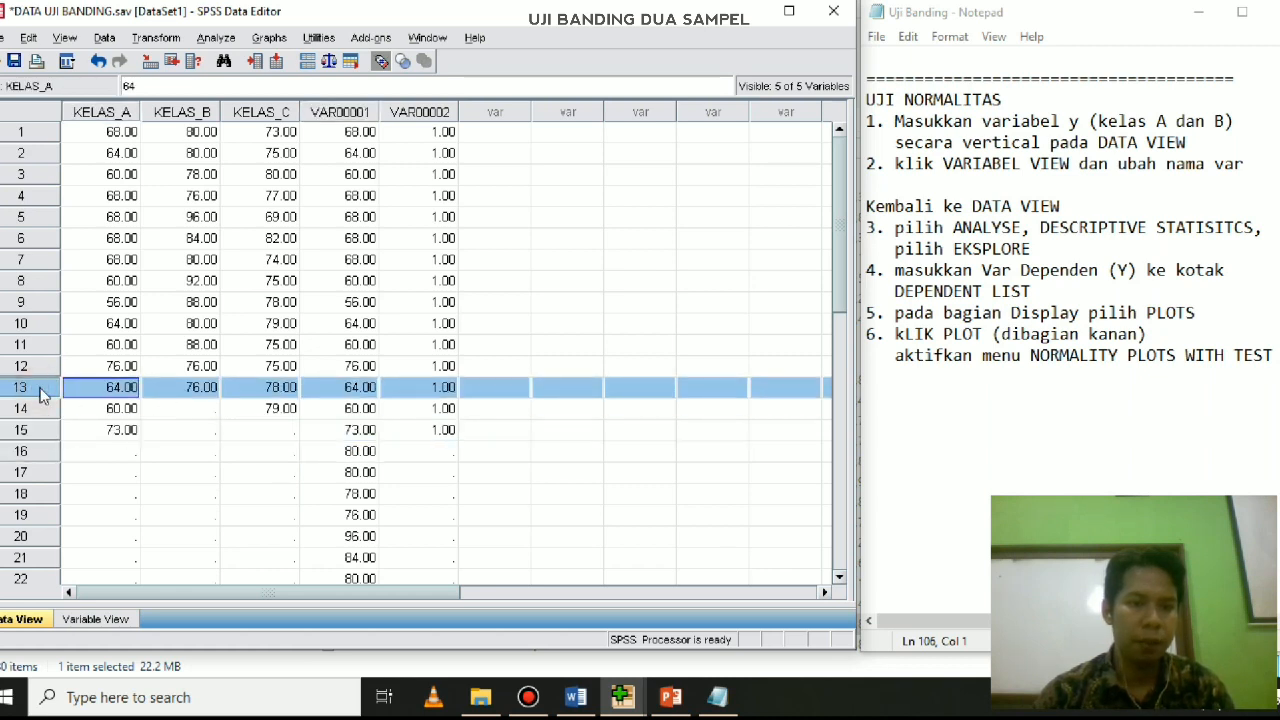
scroll(420, 465, "down", 6)
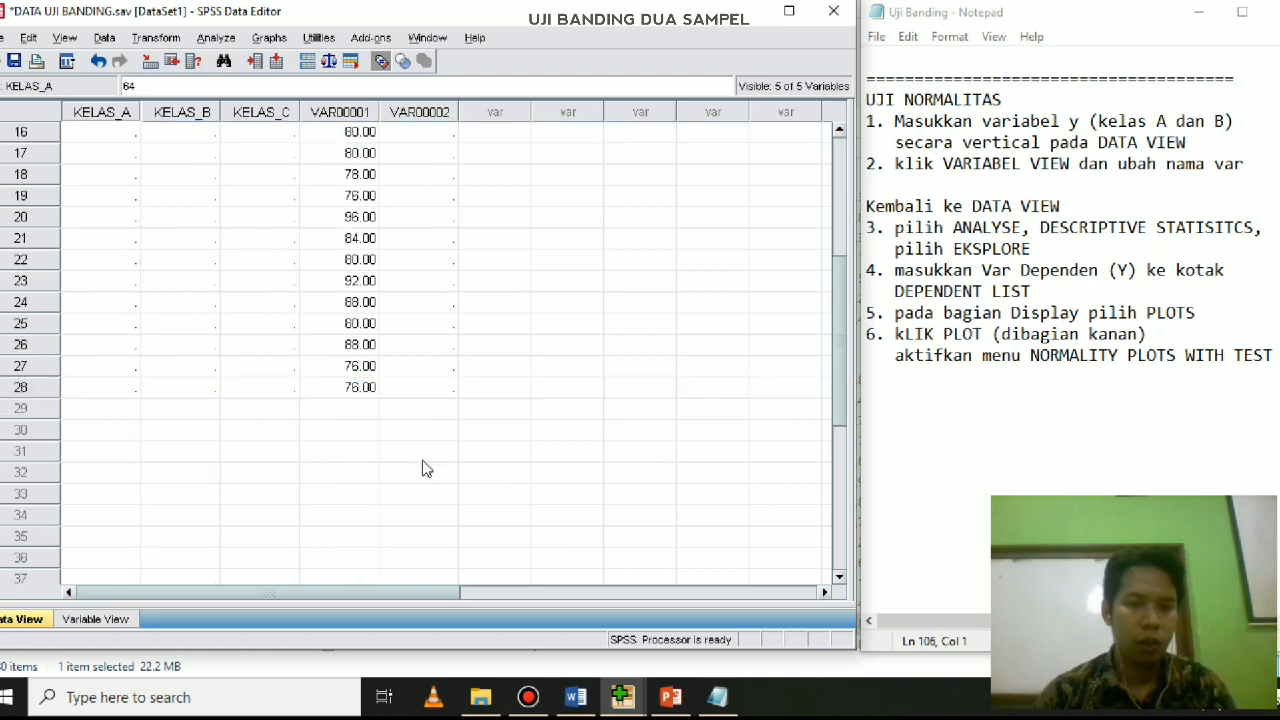
left_click(345, 328)
scroll(470, 410, "up", 6)
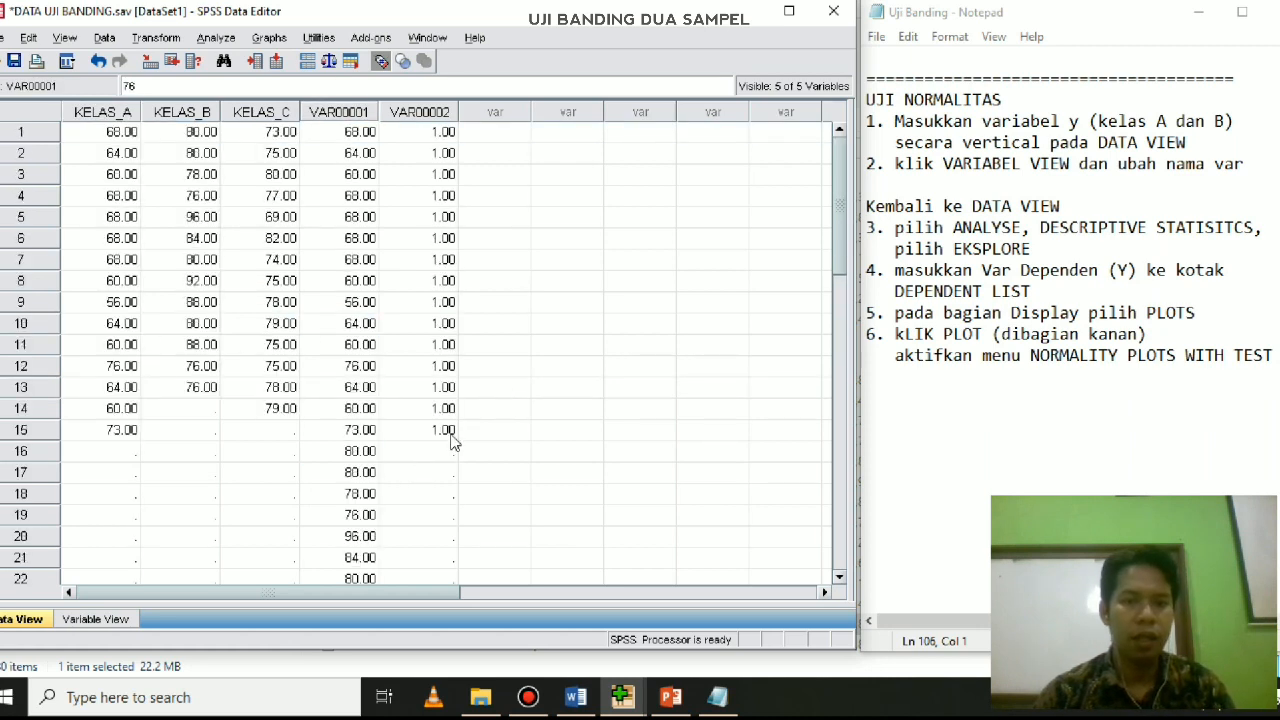
Fill rows 16 to 28 of the group code column with 2 for the KELAS_B scores
left_click(445, 452)
type("2")
key("Return")
left_click(445, 451)
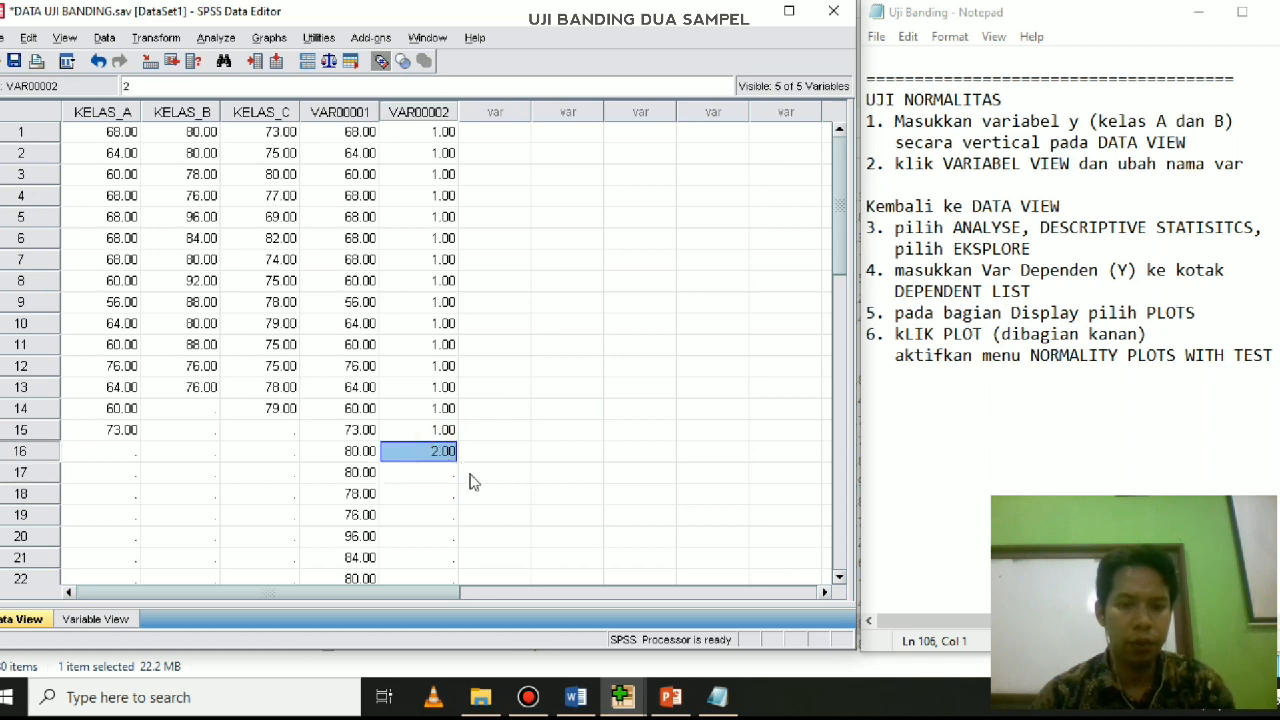
scroll(473, 482, "down", 2)
left_click_drag(441, 350, 450, 462)
type("2.00")
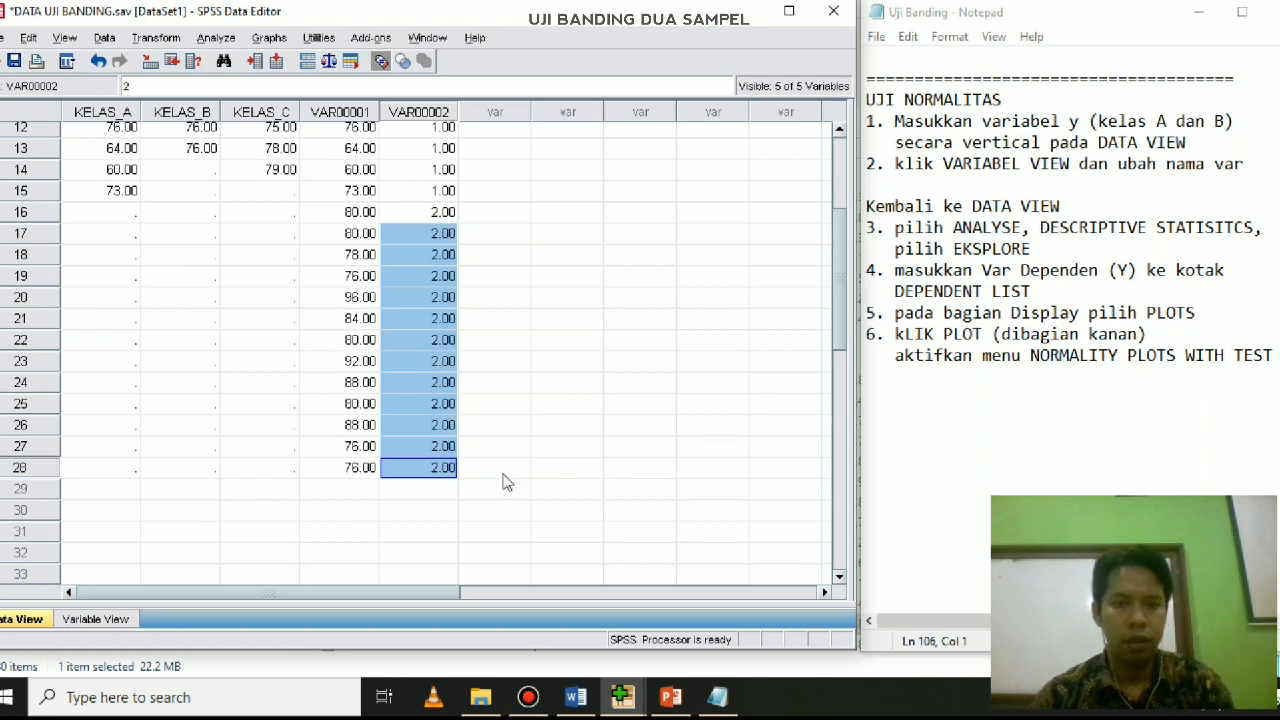
left_click(526, 446)
scroll(535, 440, "up", 4)
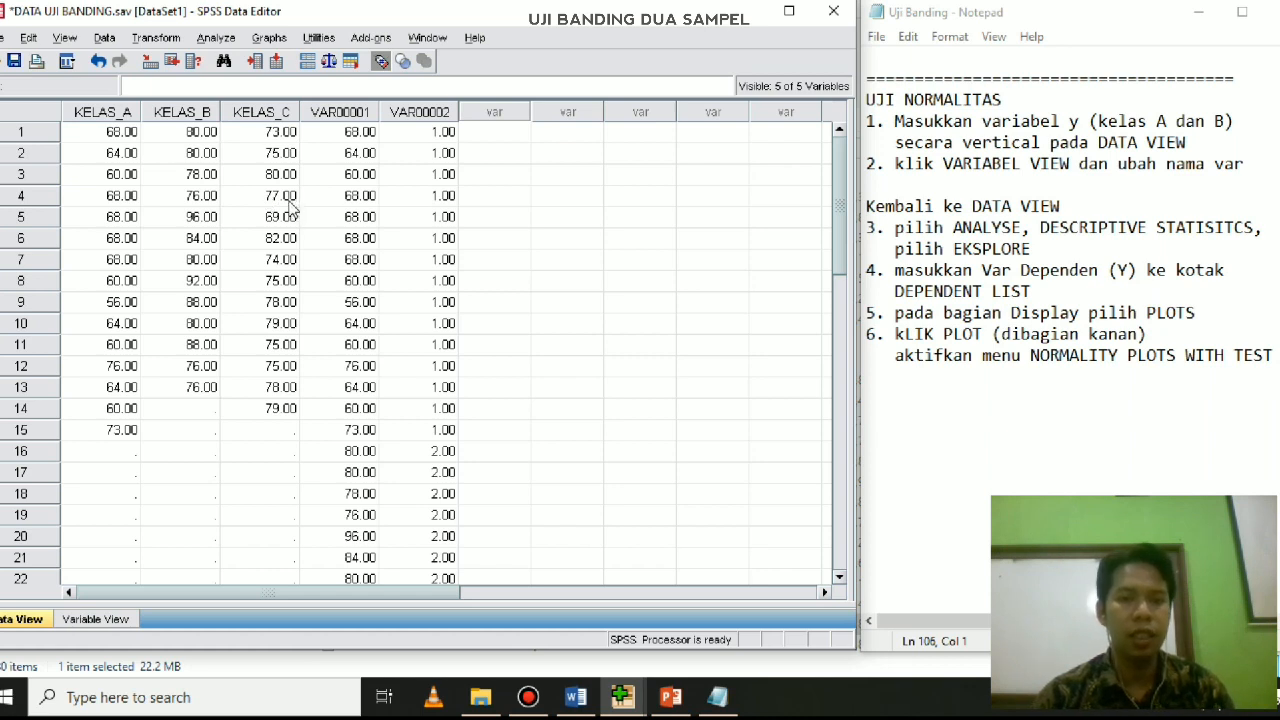
Rename the combined scores variable VAR00001 as HASIL_BELAJAR in the variable definitions
left_click(350, 113)
left_click(400, 115)
left_click(360, 113)
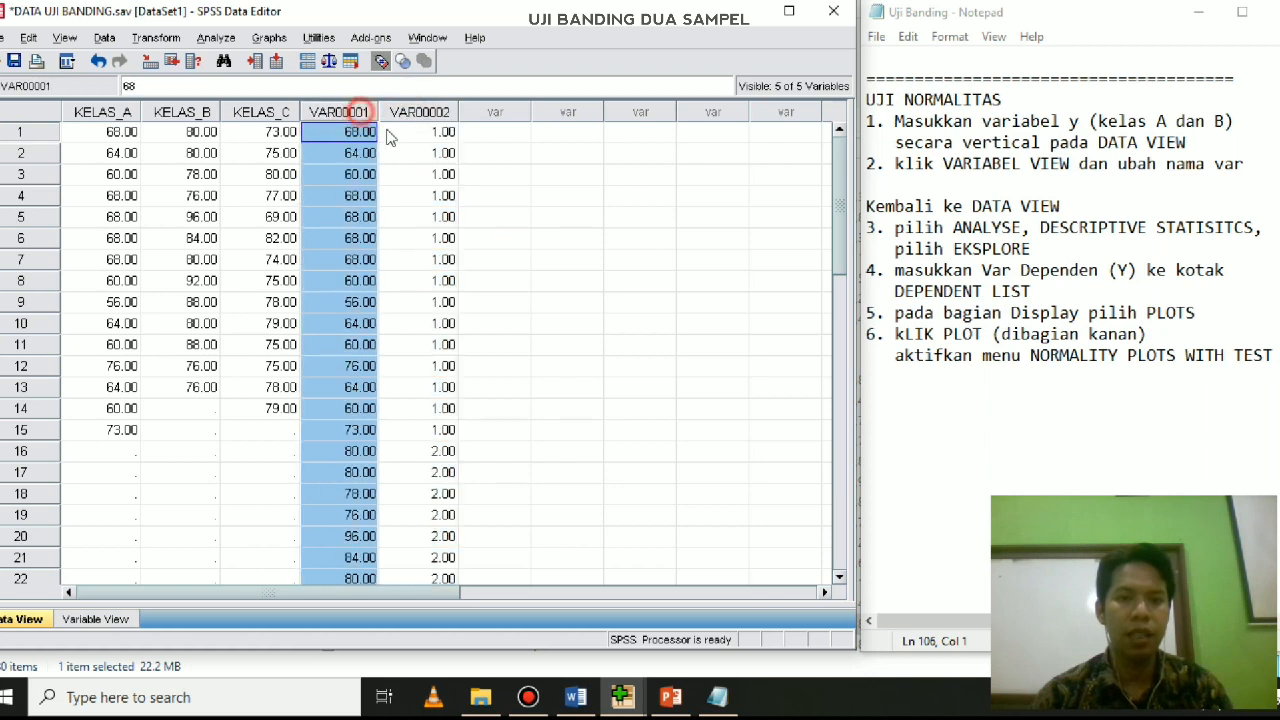
left_click(120, 619)
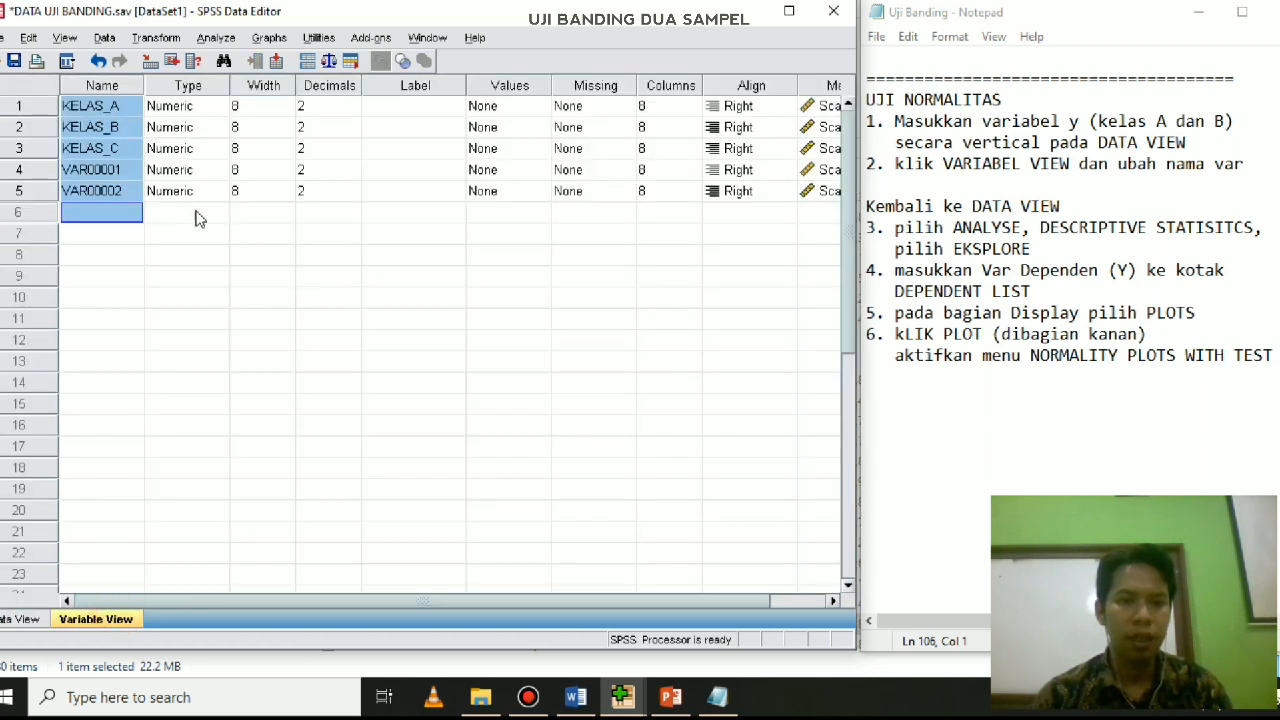
left_click(103, 172)
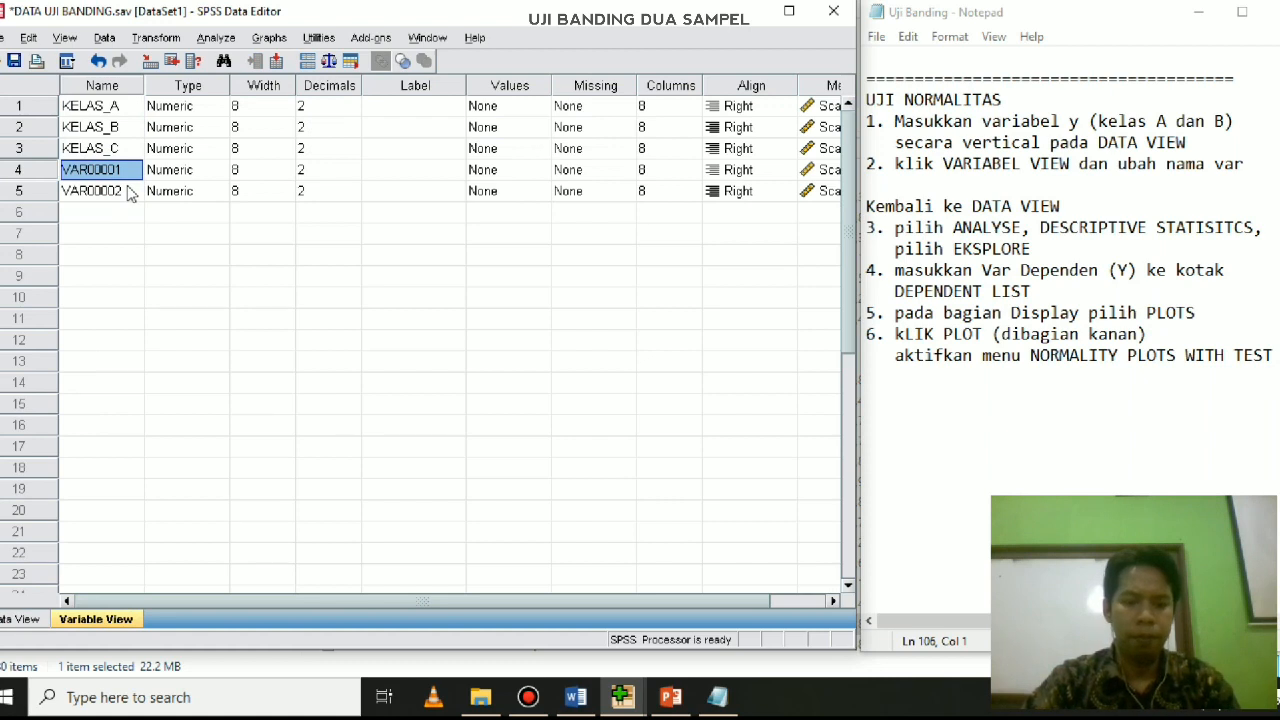
type("HASIL_BEL")
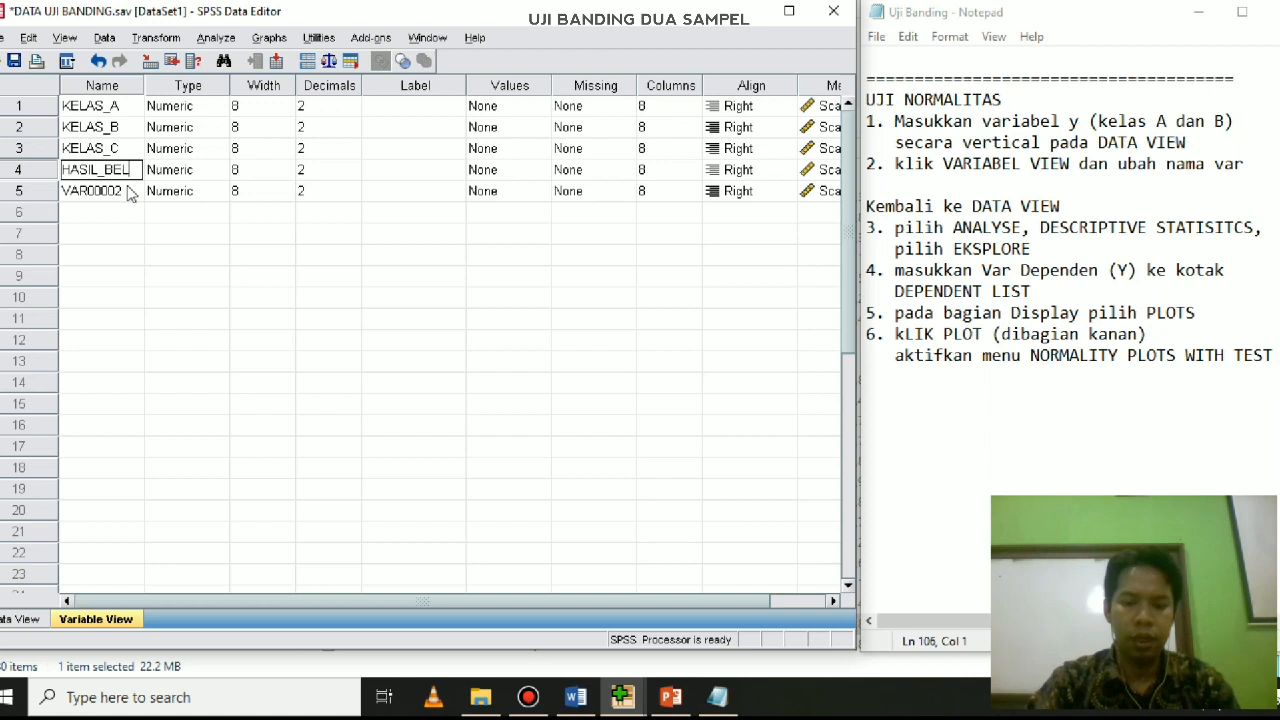
type("AJAR")
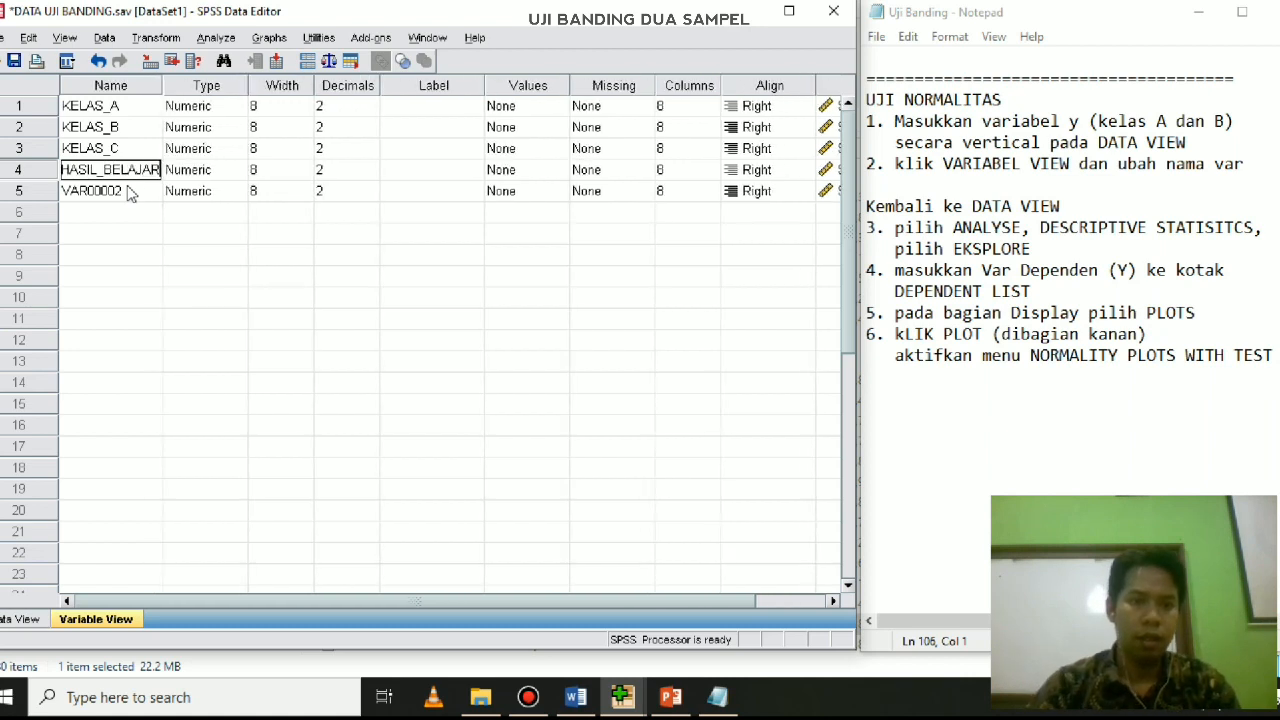
Rename the group code variable VAR00002 as KELAS and return to the data sheet
left_click(128, 191)
type("KELAS")
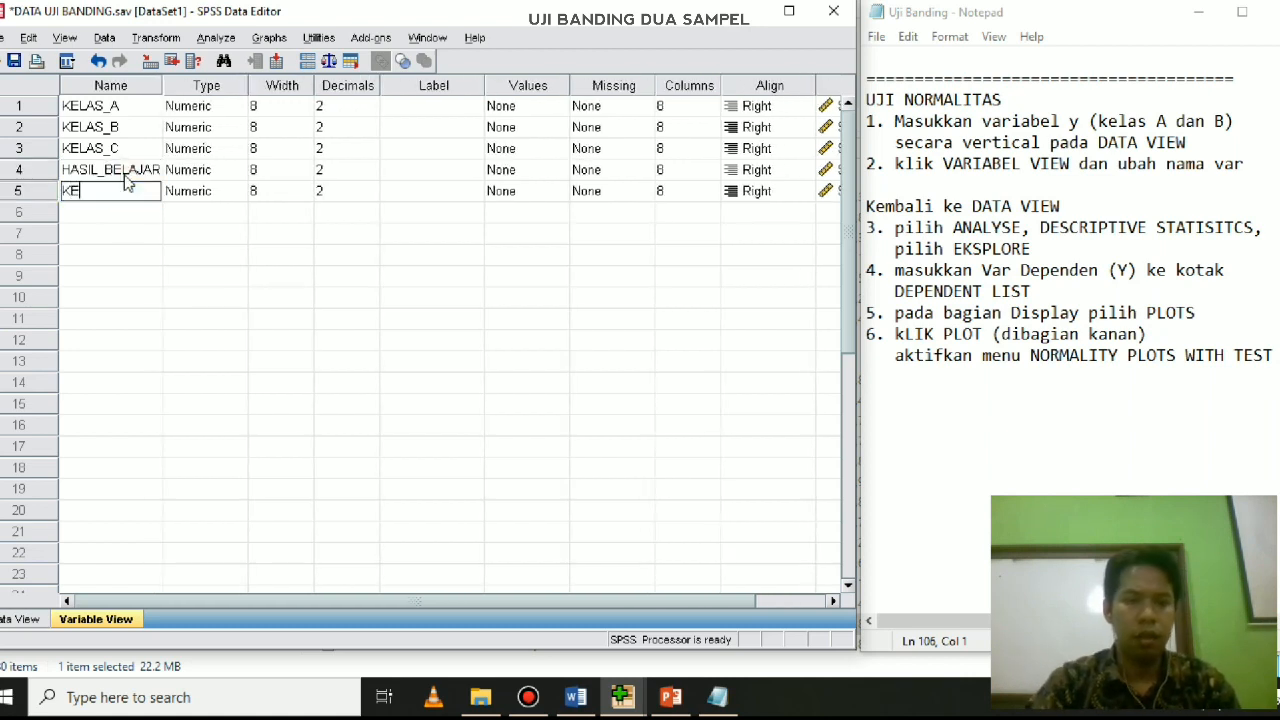
left_click(145, 254)
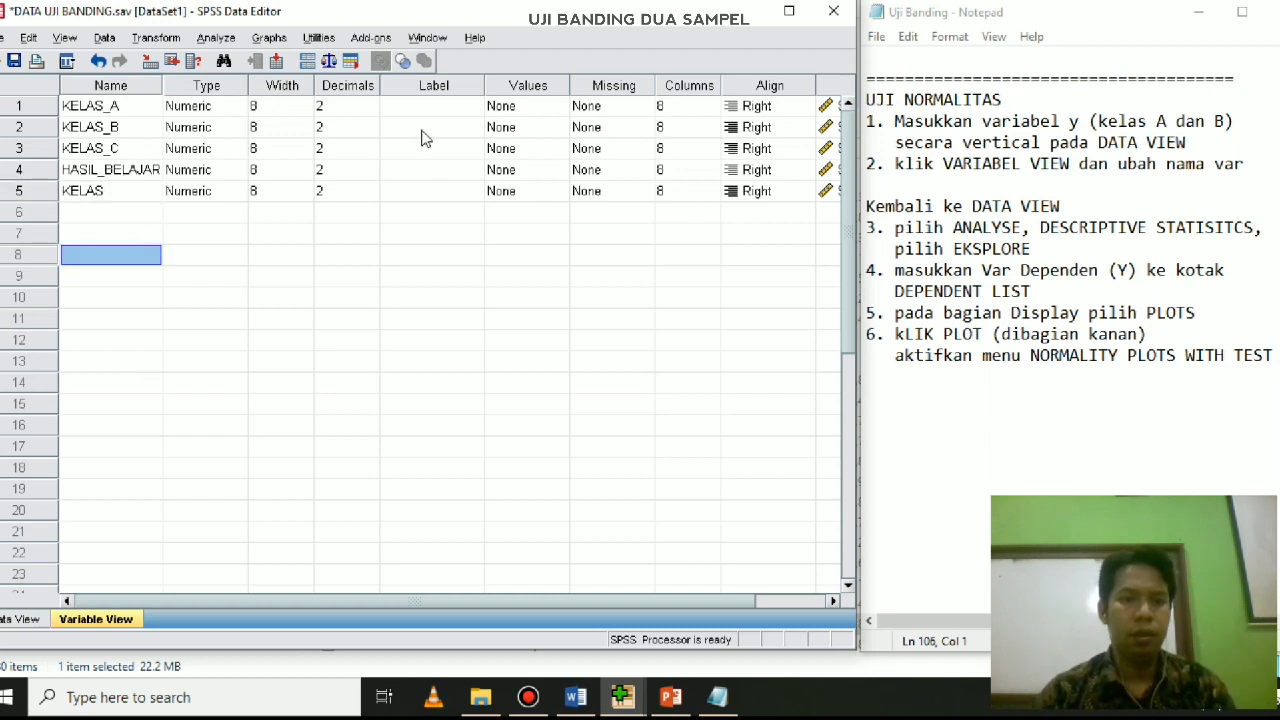
left_click(12, 625)
left_click(494, 319)
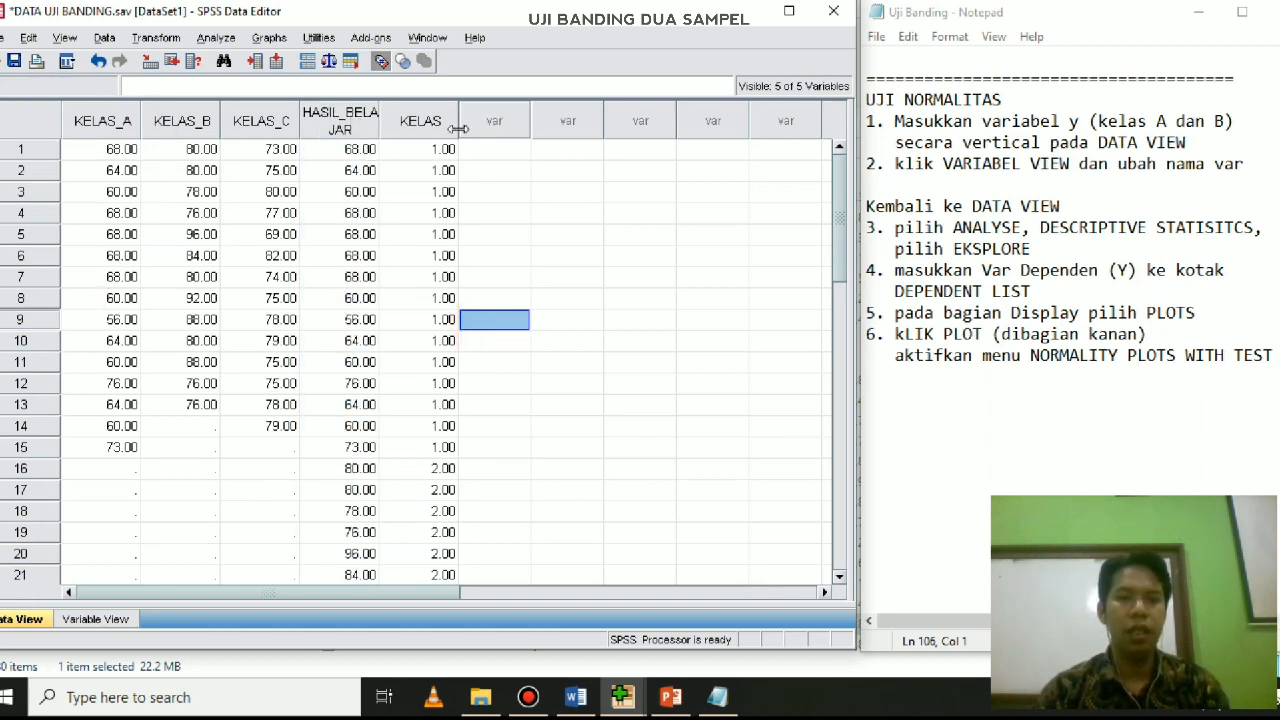
left_click(436, 134)
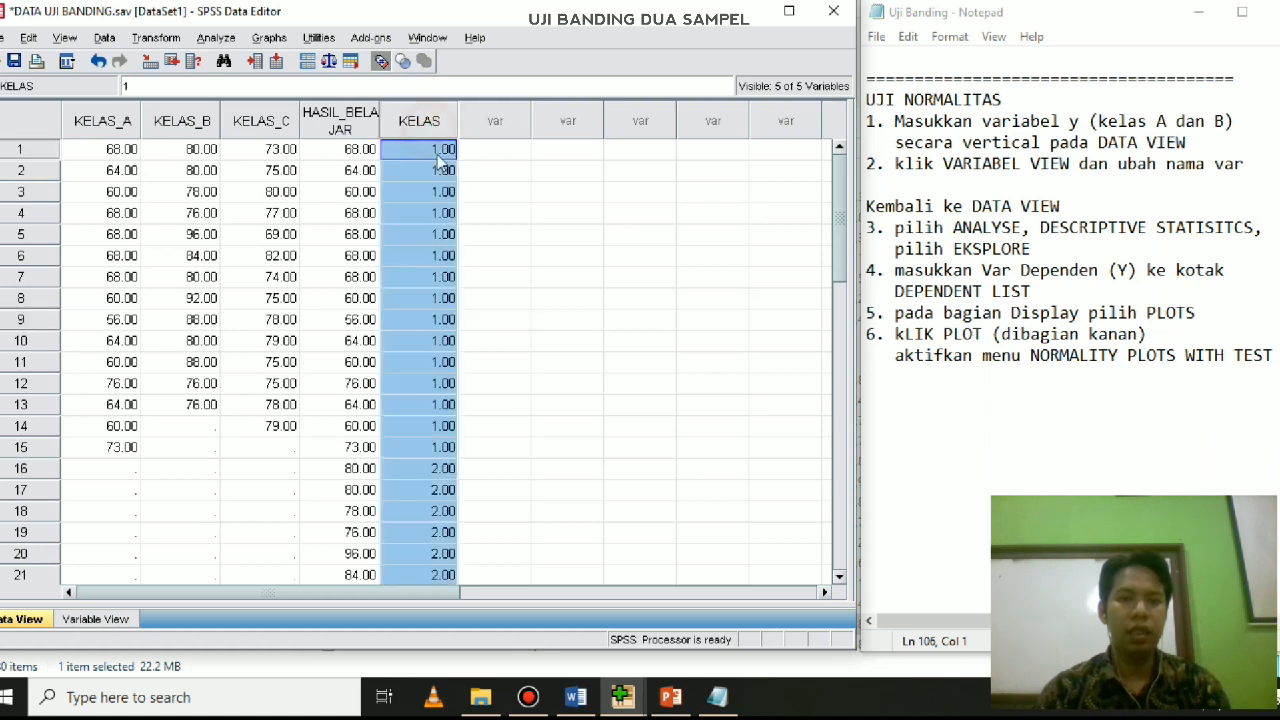
left_click(438, 497)
left_click(496, 280)
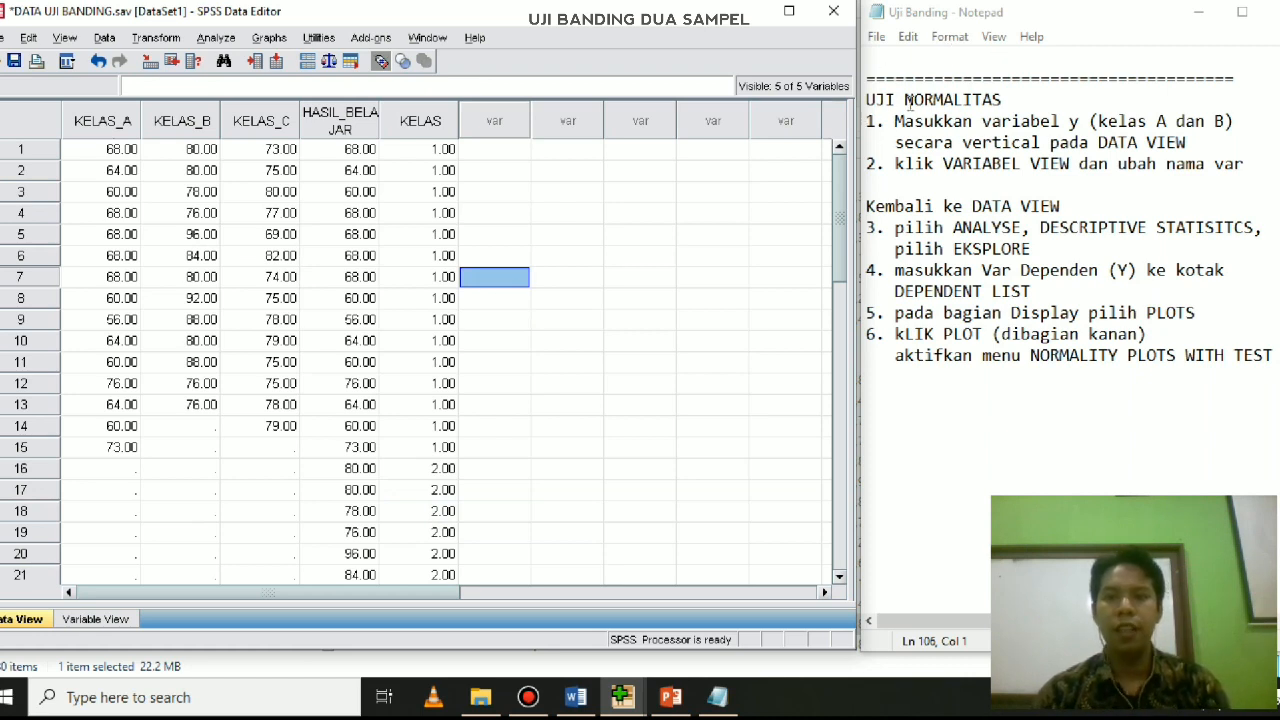
left_click_drag(1243, 165, 872, 121)
left_click(1079, 193)
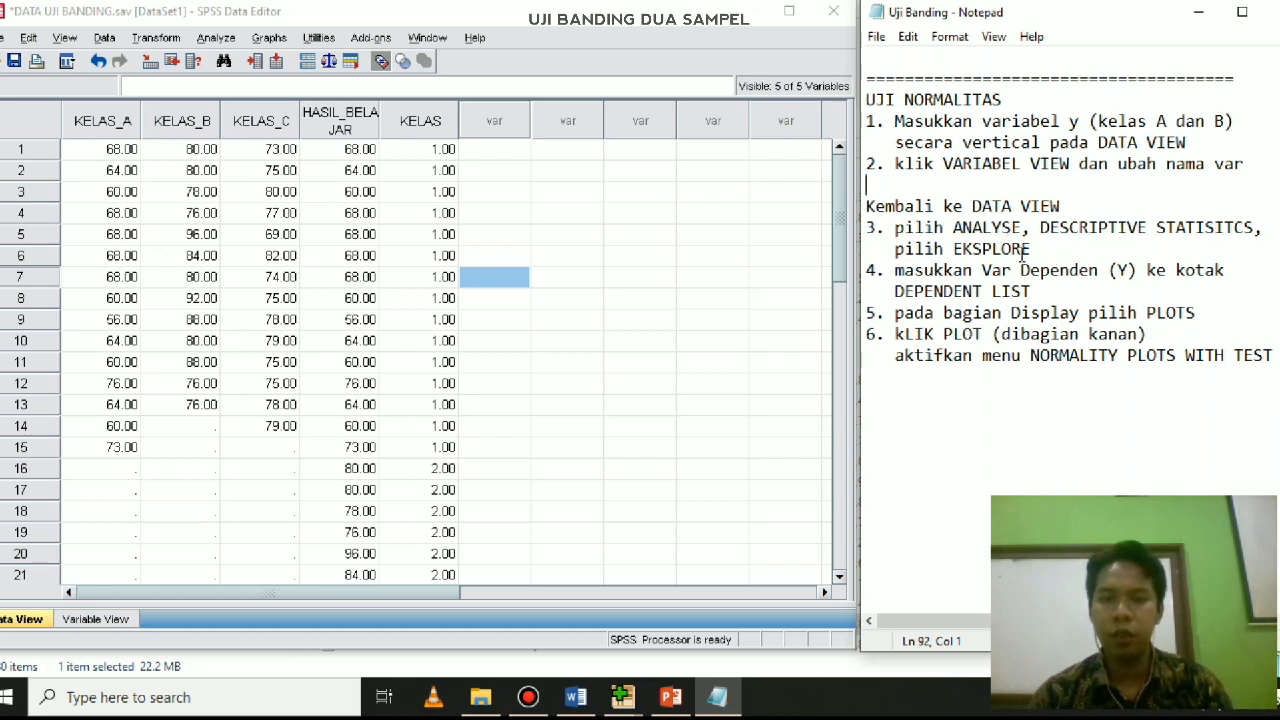
Start an Explore analysis from the descriptive statistics and assign HASIL_BELAJAR as the dependent variable
left_click(216, 40)
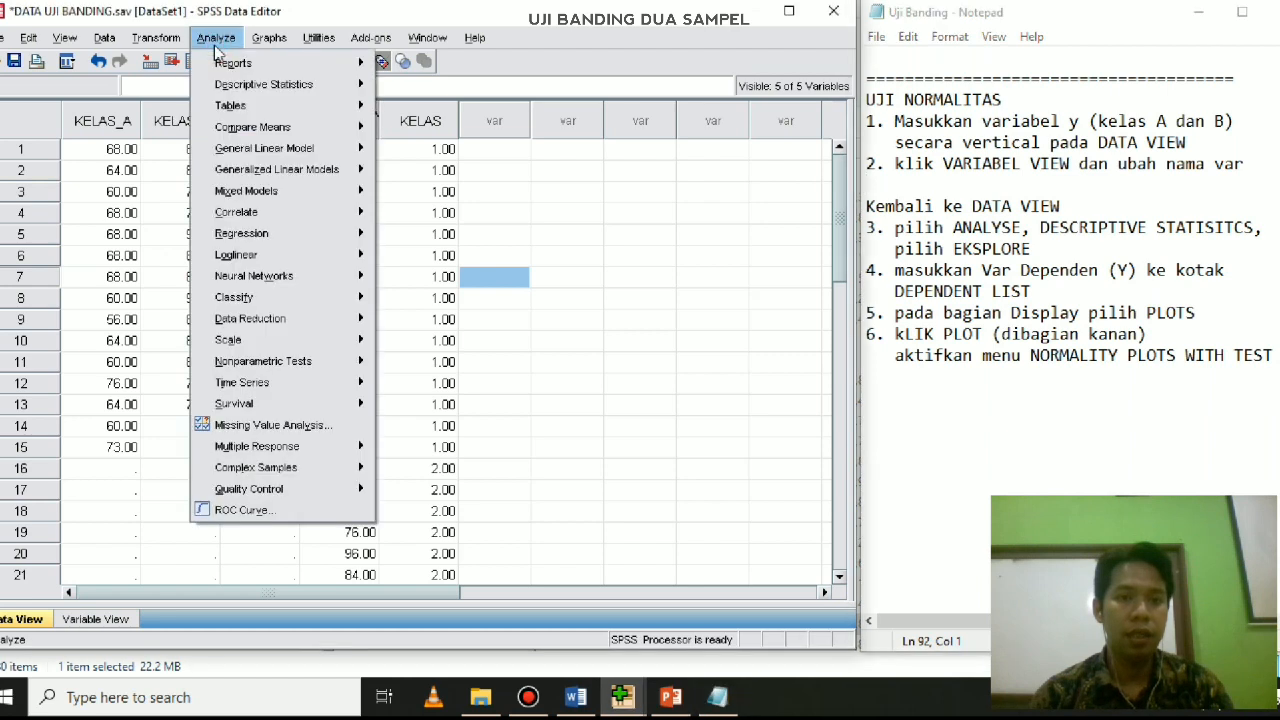
mouse_move(240, 86)
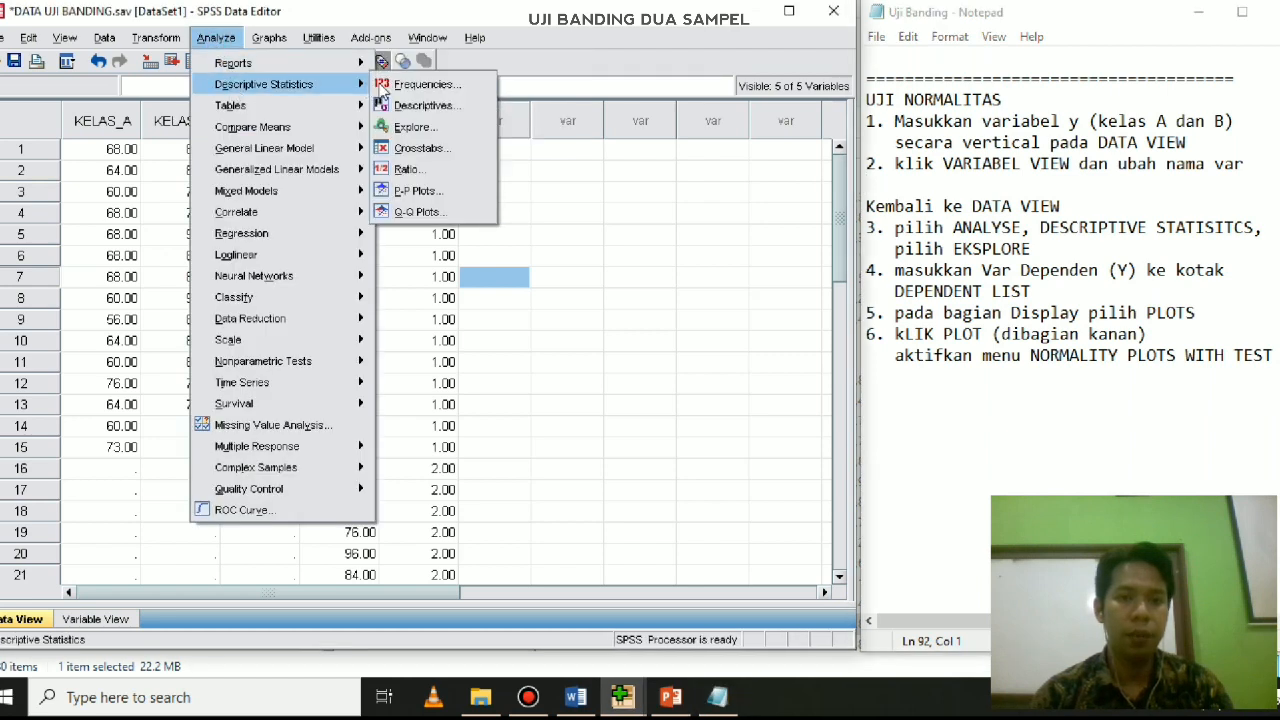
left_click(447, 136)
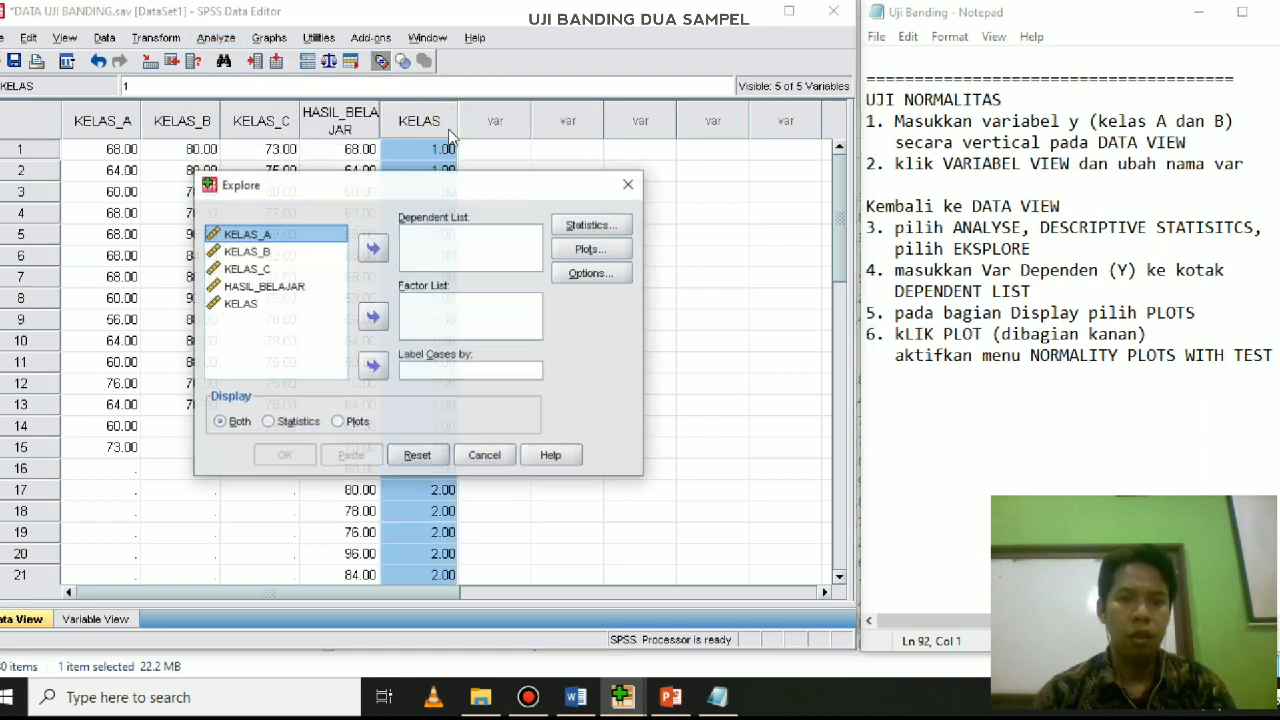
left_click_drag(449, 184, 521, 181)
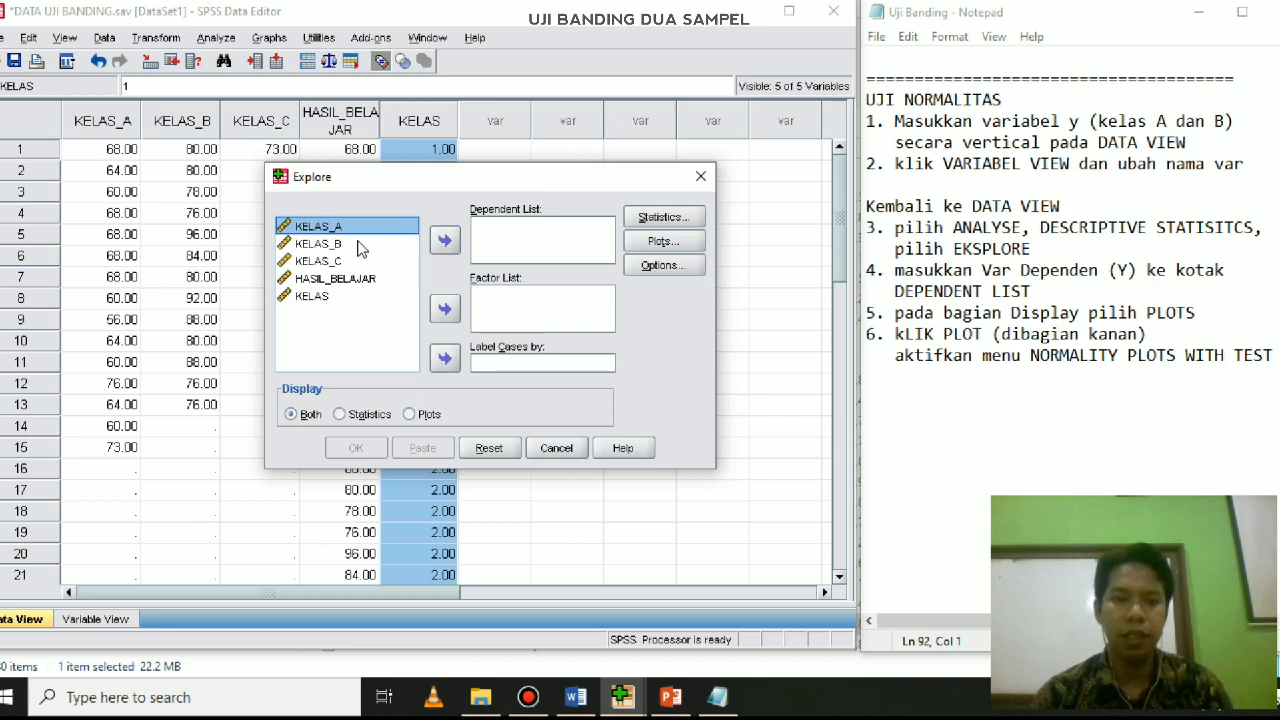
left_click(346, 280)
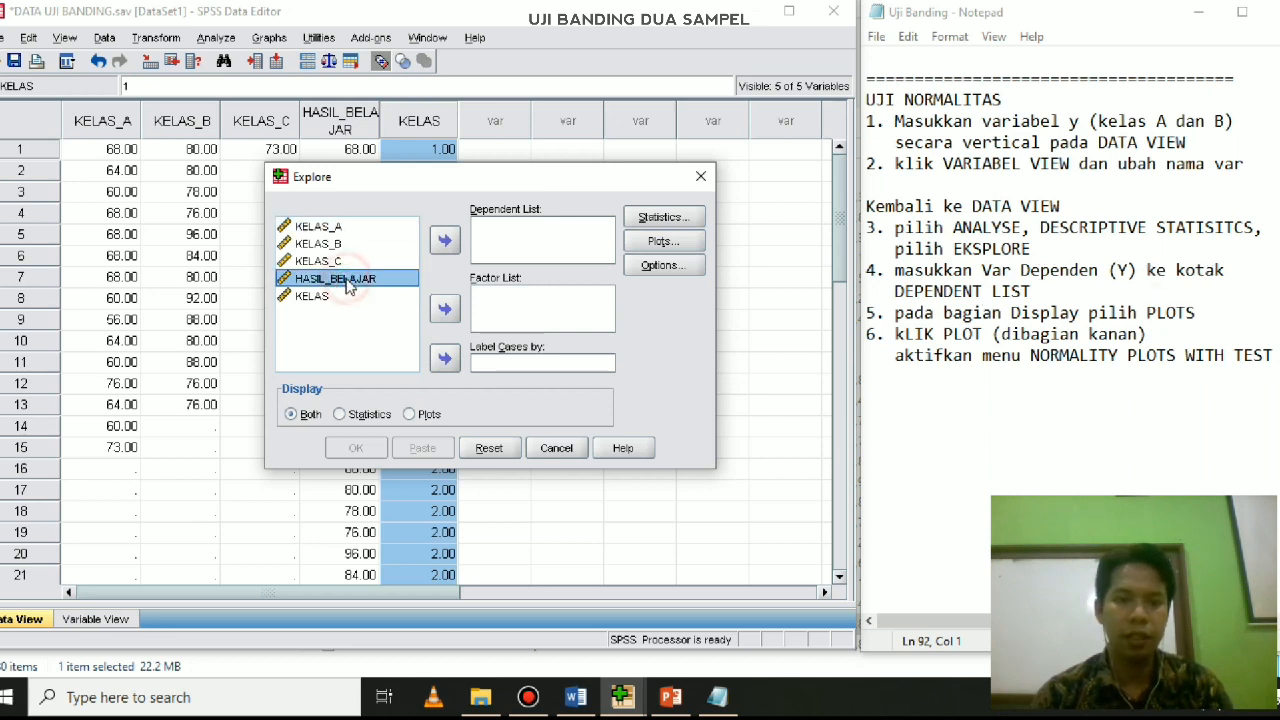
left_click(447, 241)
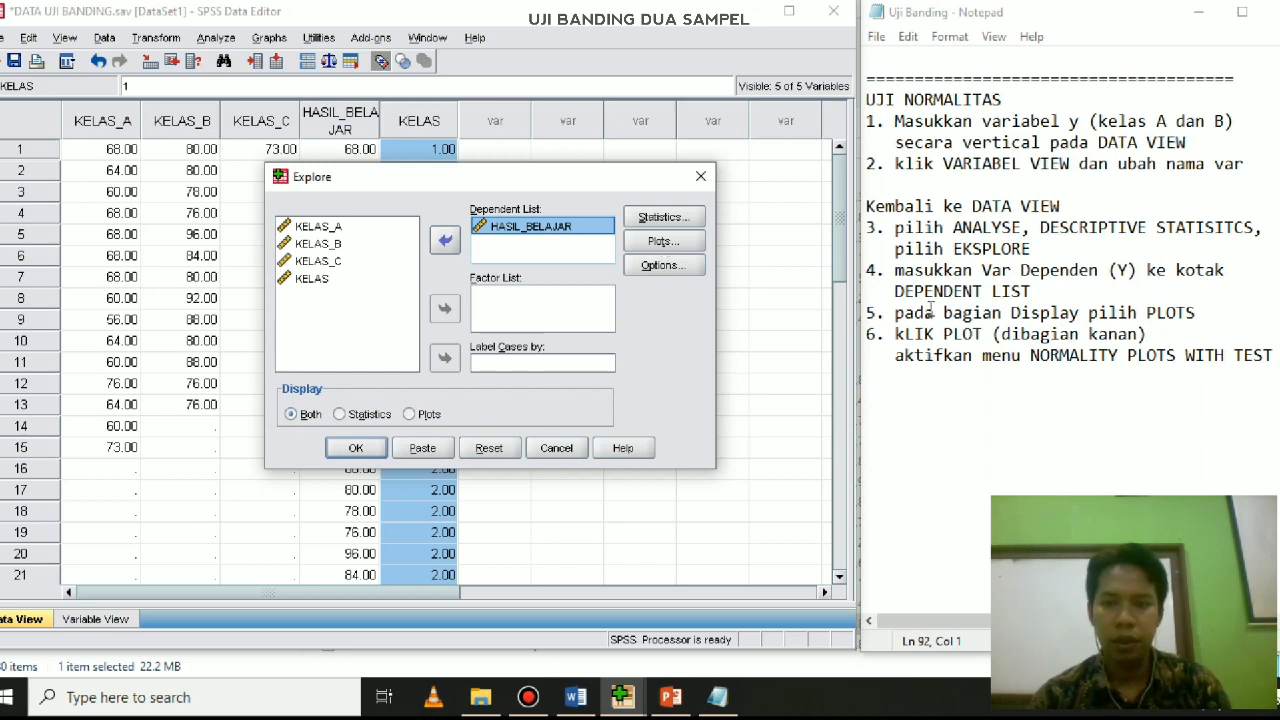
Limit the Explore display to plots, enable the histogram and normality plots with tests, and run the analysis
left_click_drag(905, 312, 1196, 314)
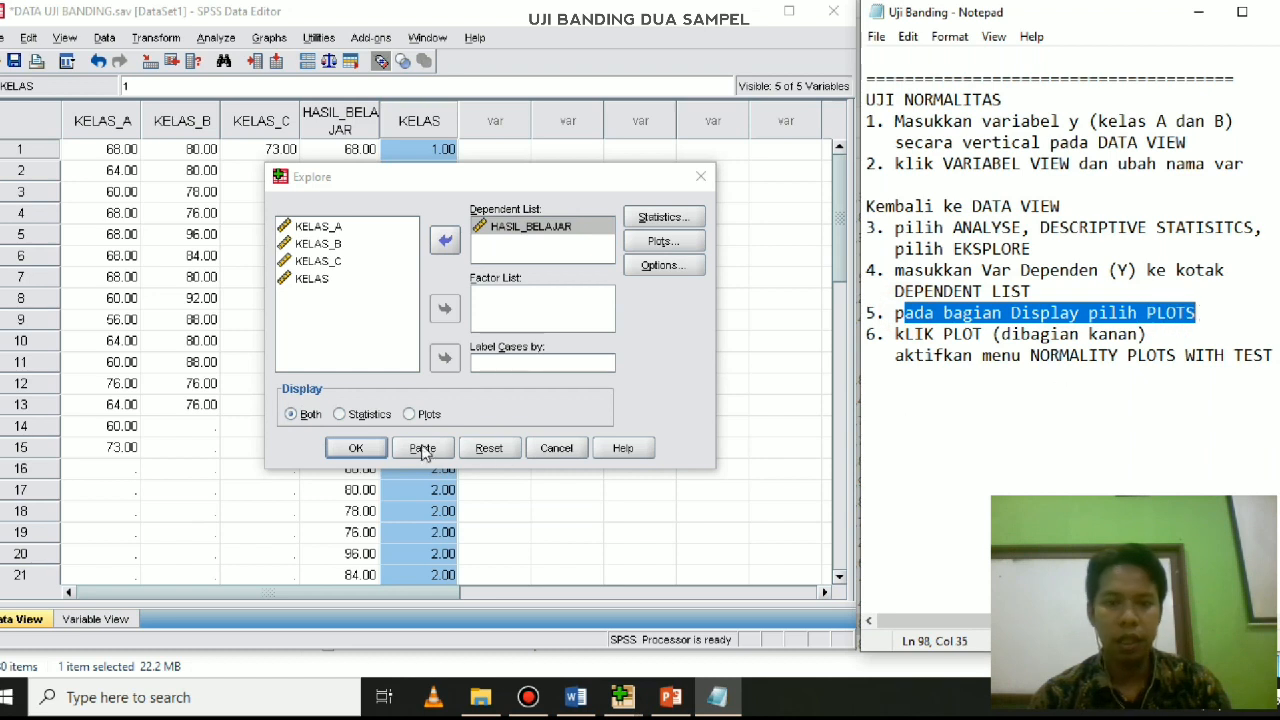
left_click(410, 414)
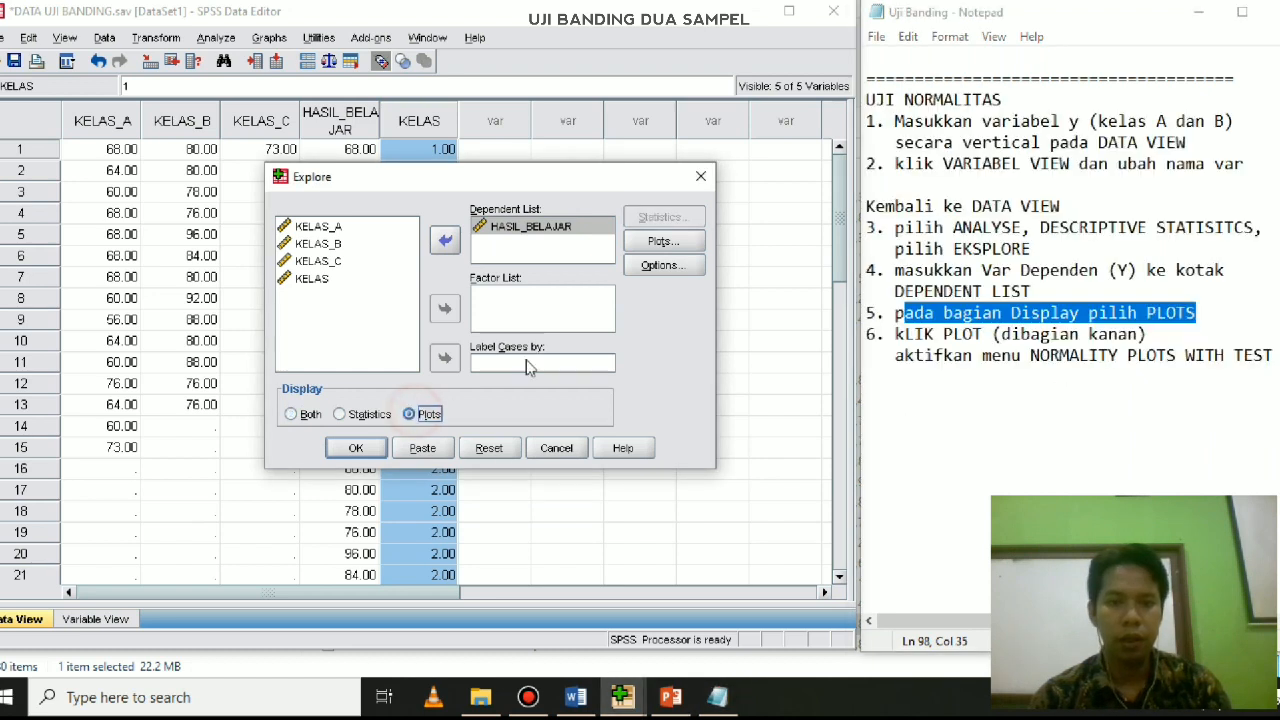
left_click(660, 242)
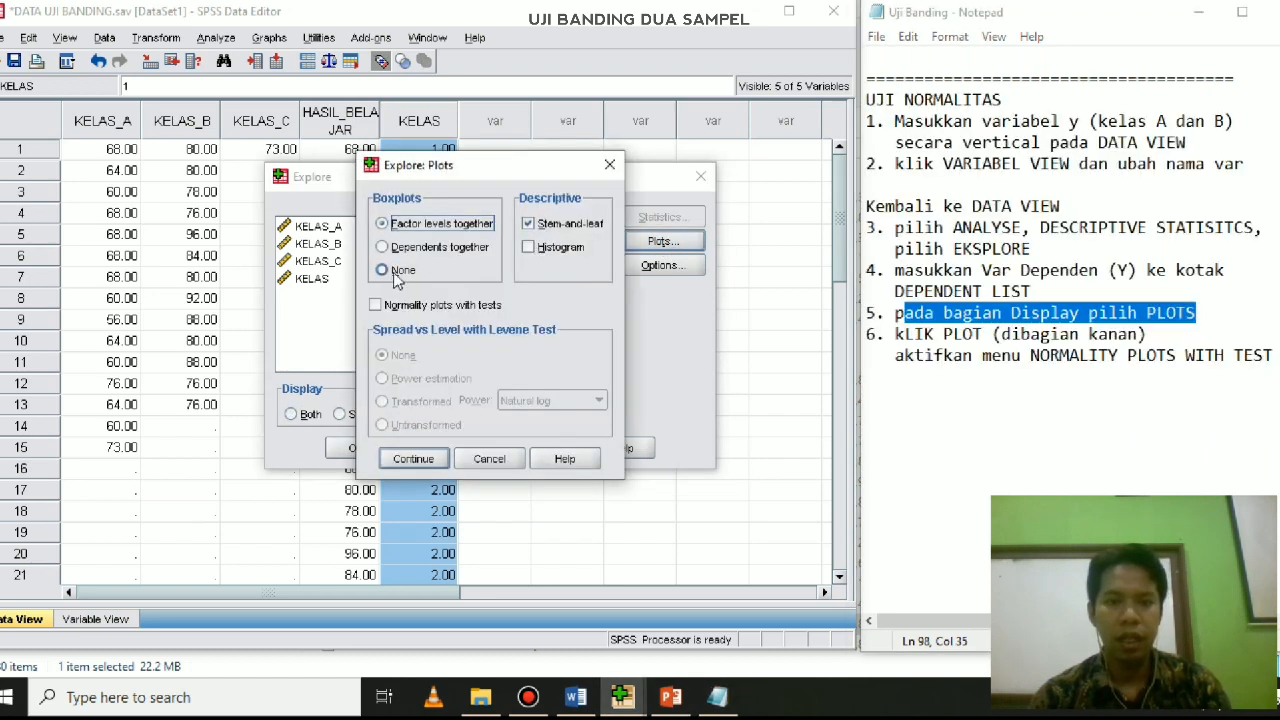
left_click(560, 247)
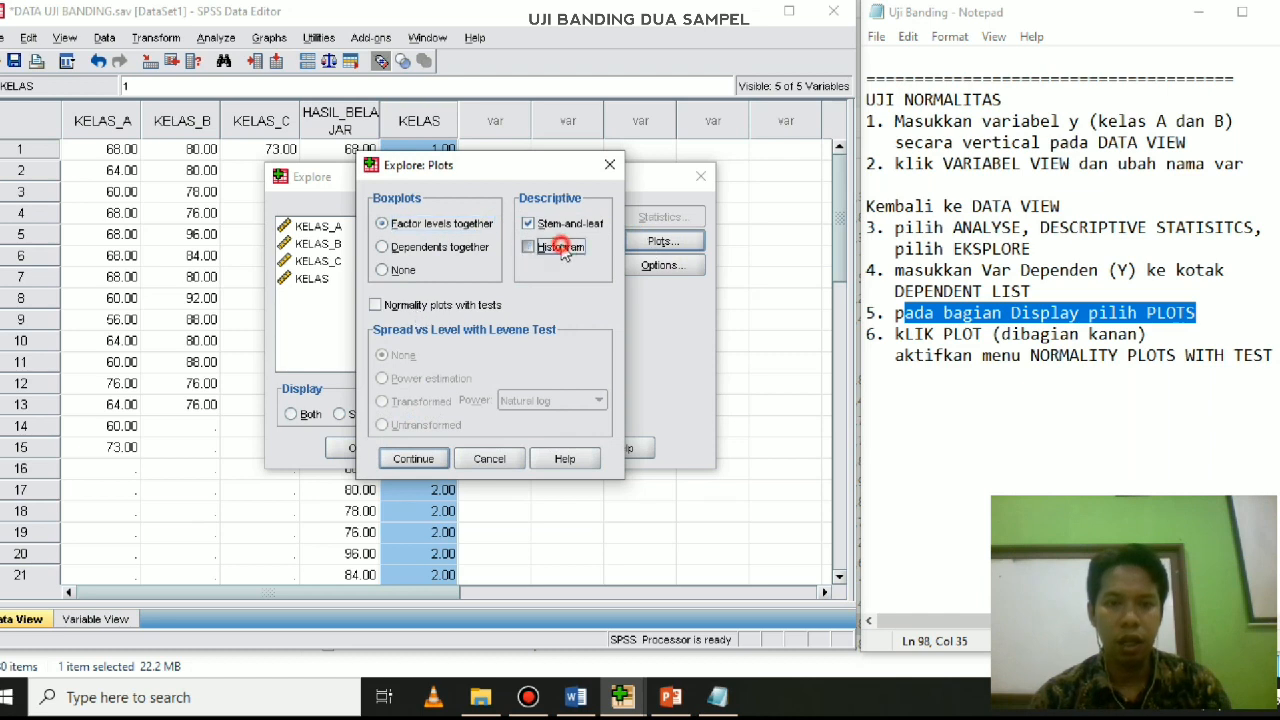
left_click(476, 314)
left_click(413, 458)
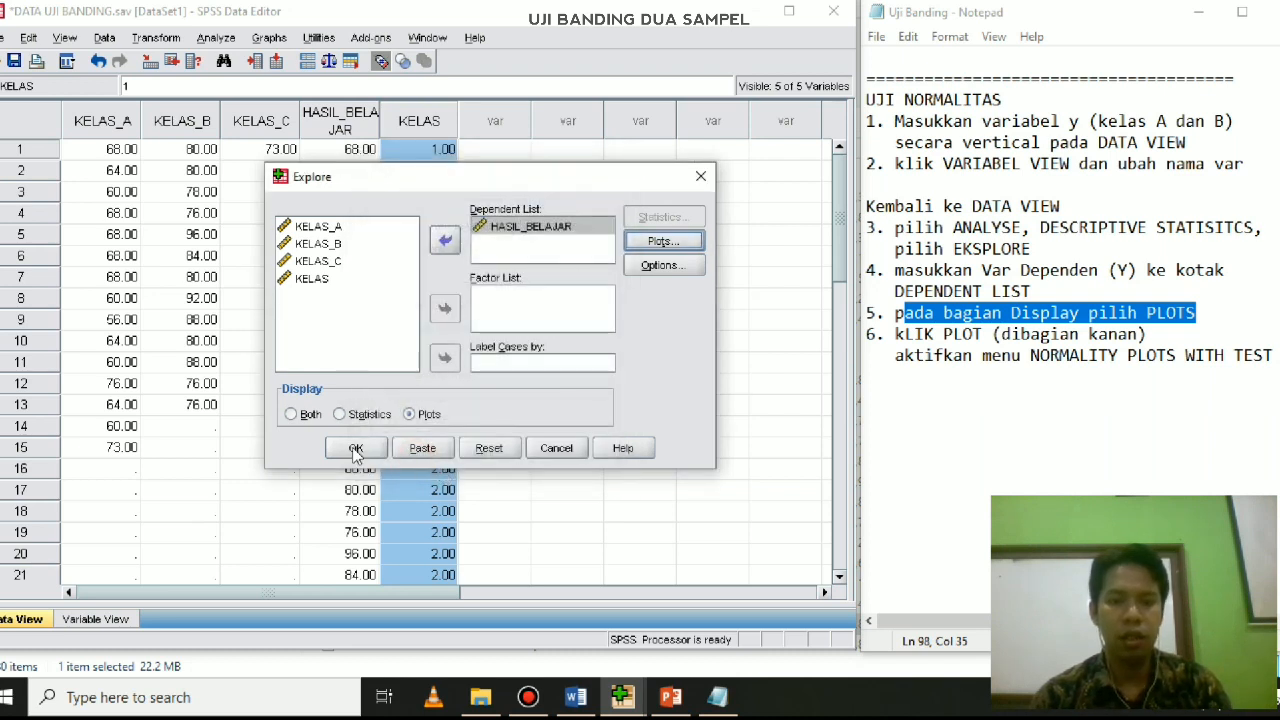
left_click(355, 449)
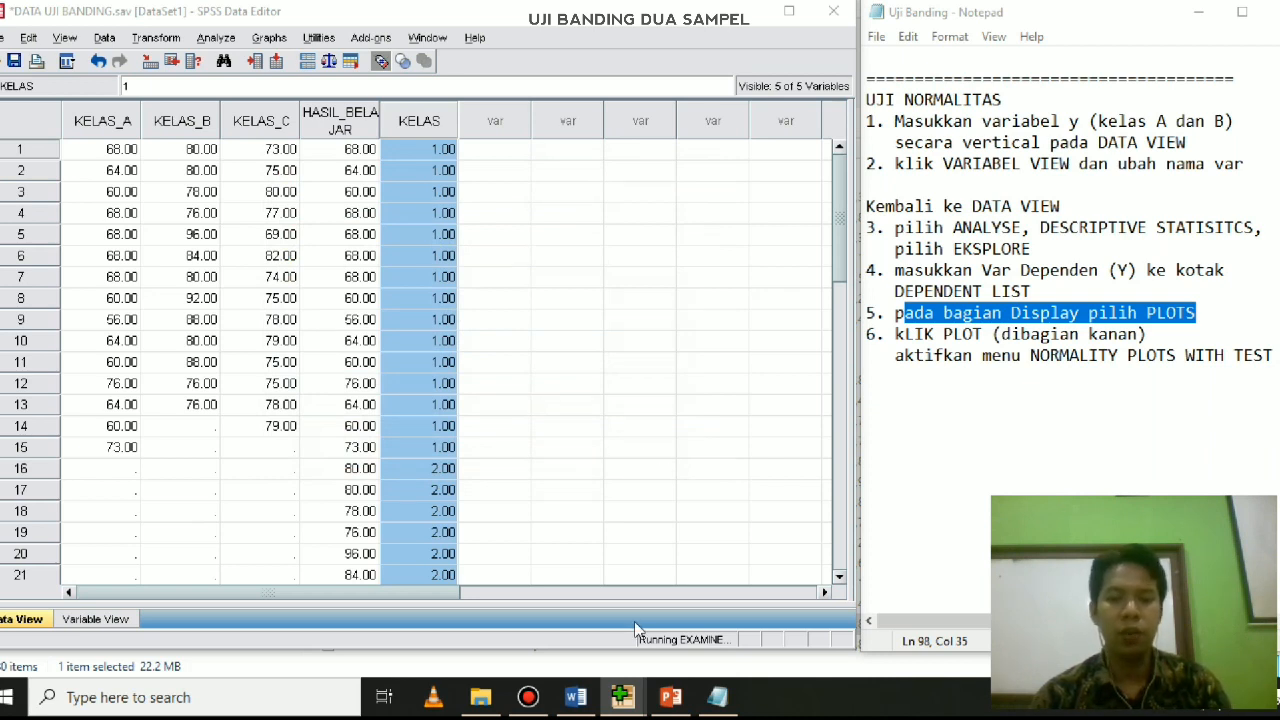
Examine the Explore output for HASIL_BELAJAR, from the Tests of Normality table through the histogram, Q-Q plots and boxplot
mouse_move(622, 697)
left_click(565, 612)
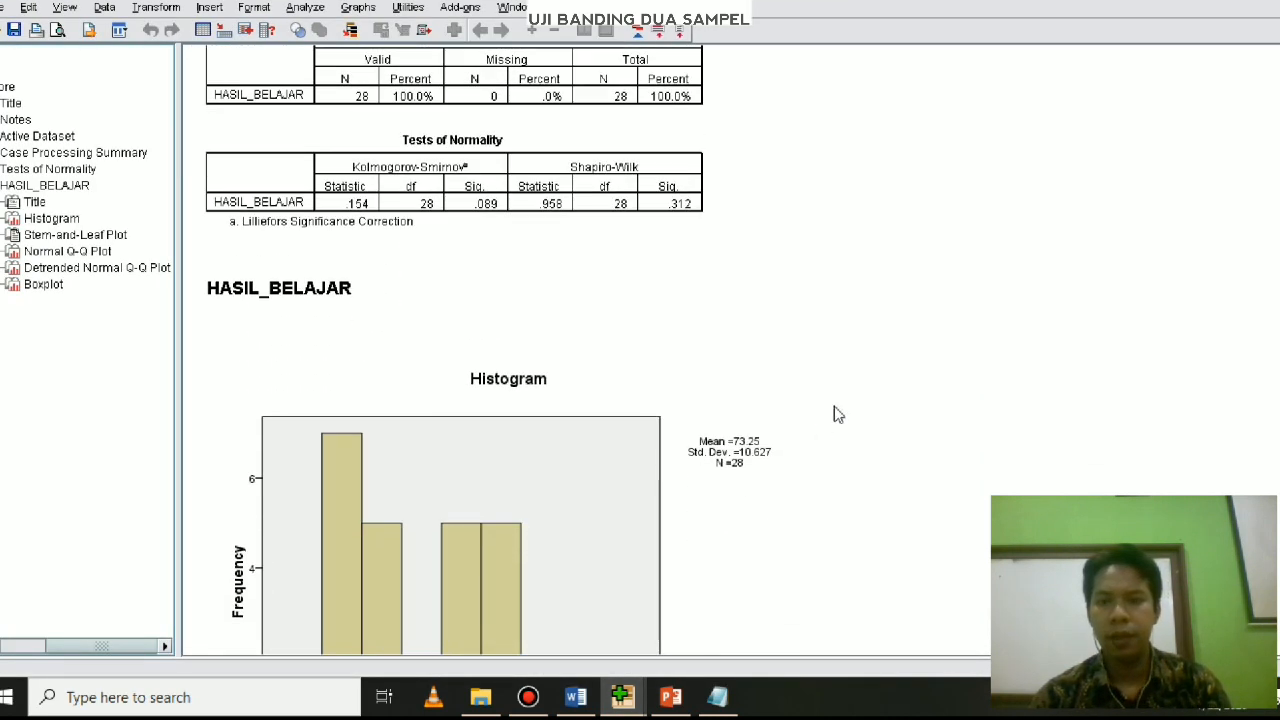
left_click(534, 164)
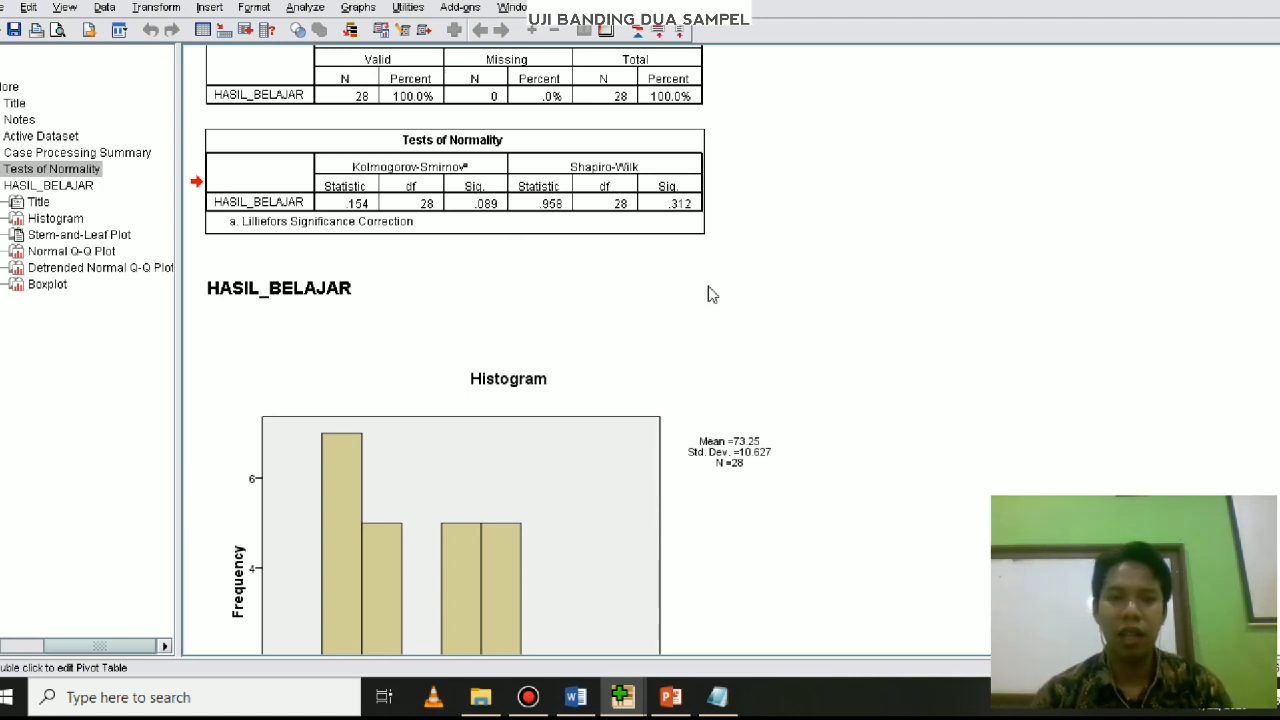
scroll(434, 350, "down", 10)
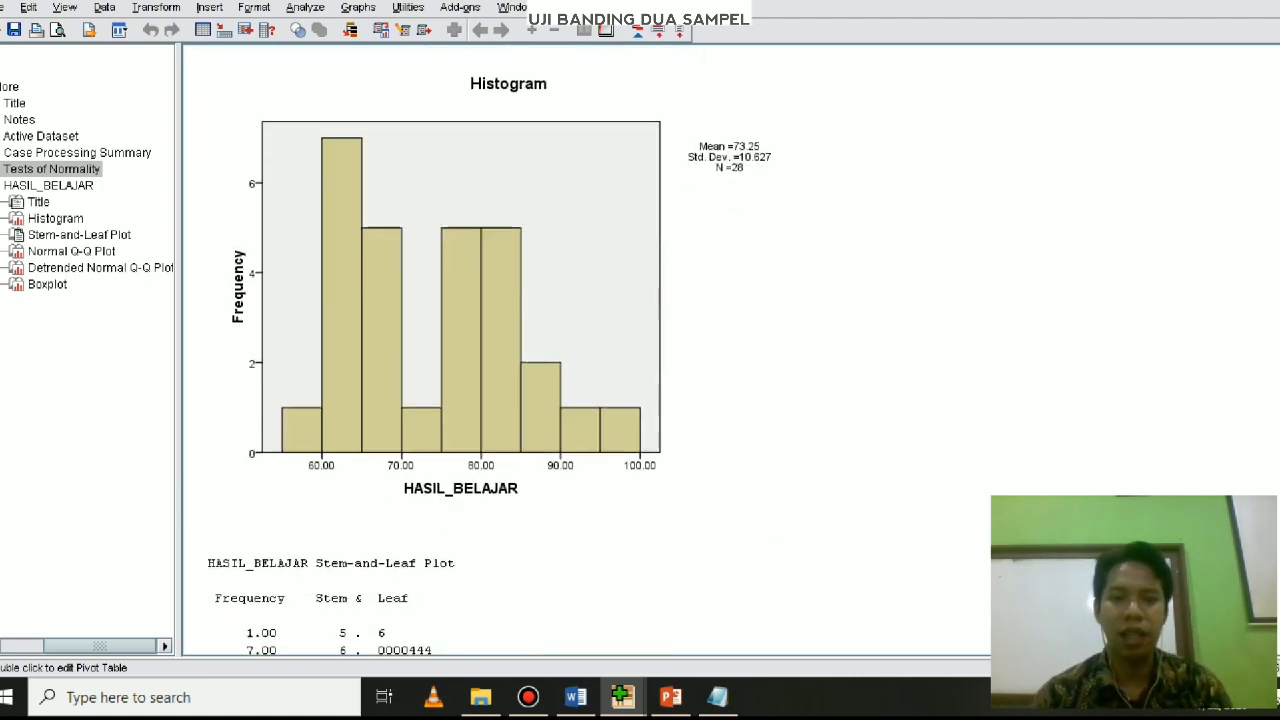
scroll(490, 350, "down", 15)
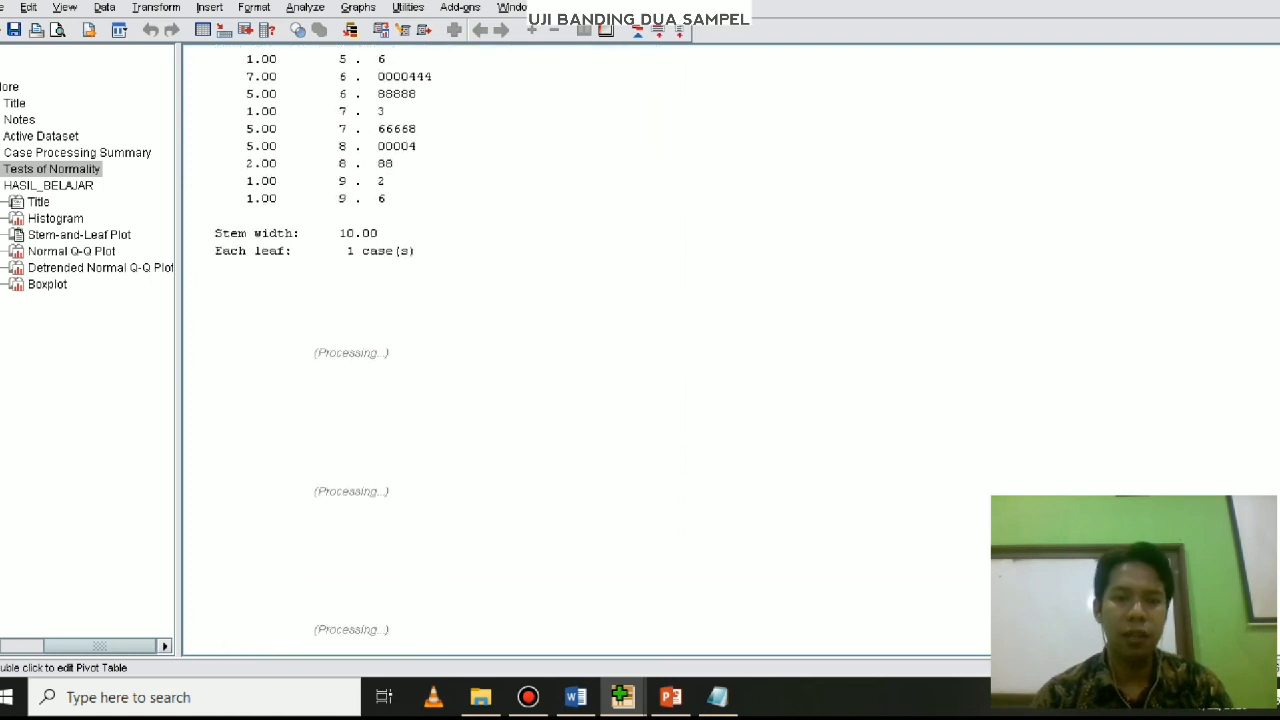
scroll(512, 350, "down", 6)
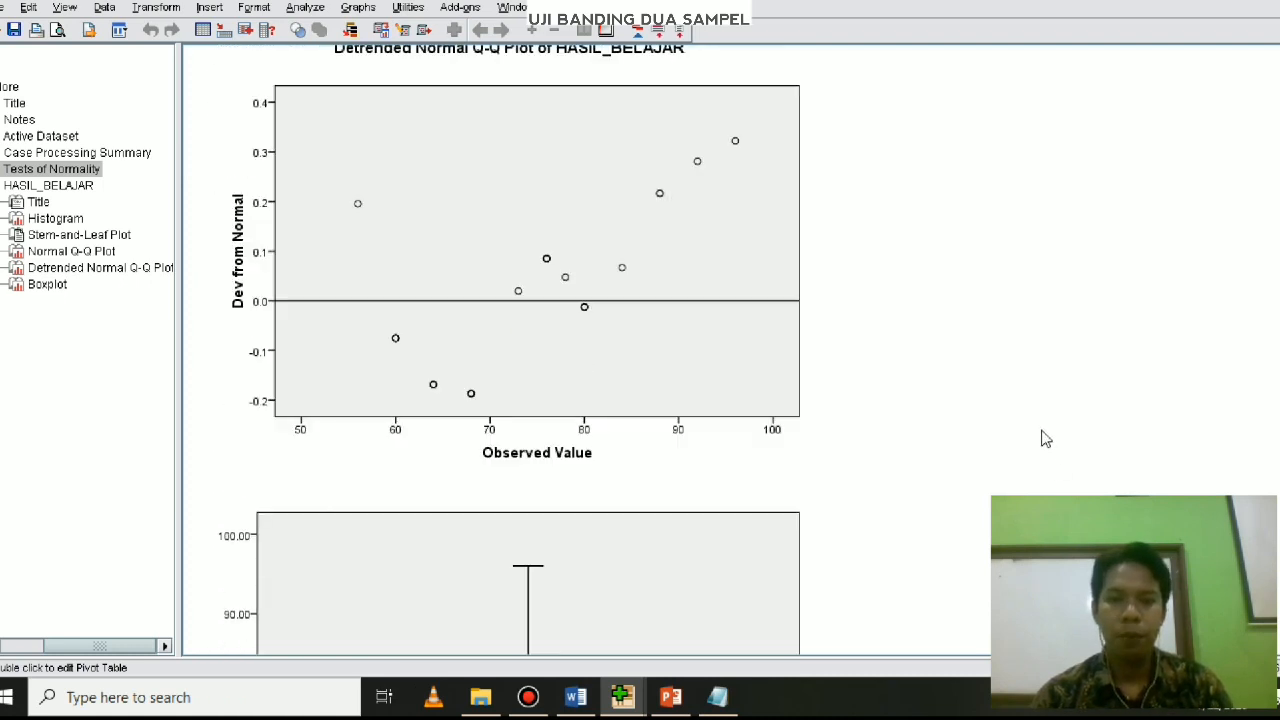
scroll(1045, 440, "down", 3)
scroll(1049, 444, "down", 3)
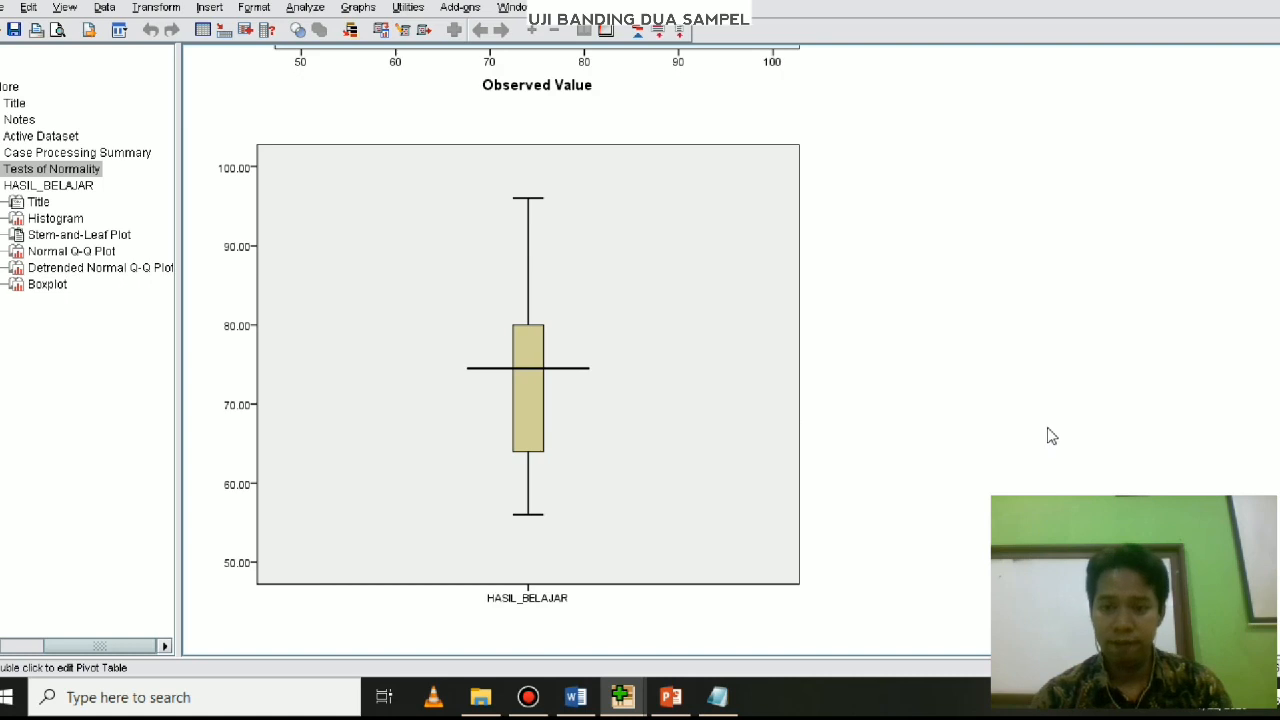
scroll(1052, 436, "up", 10)
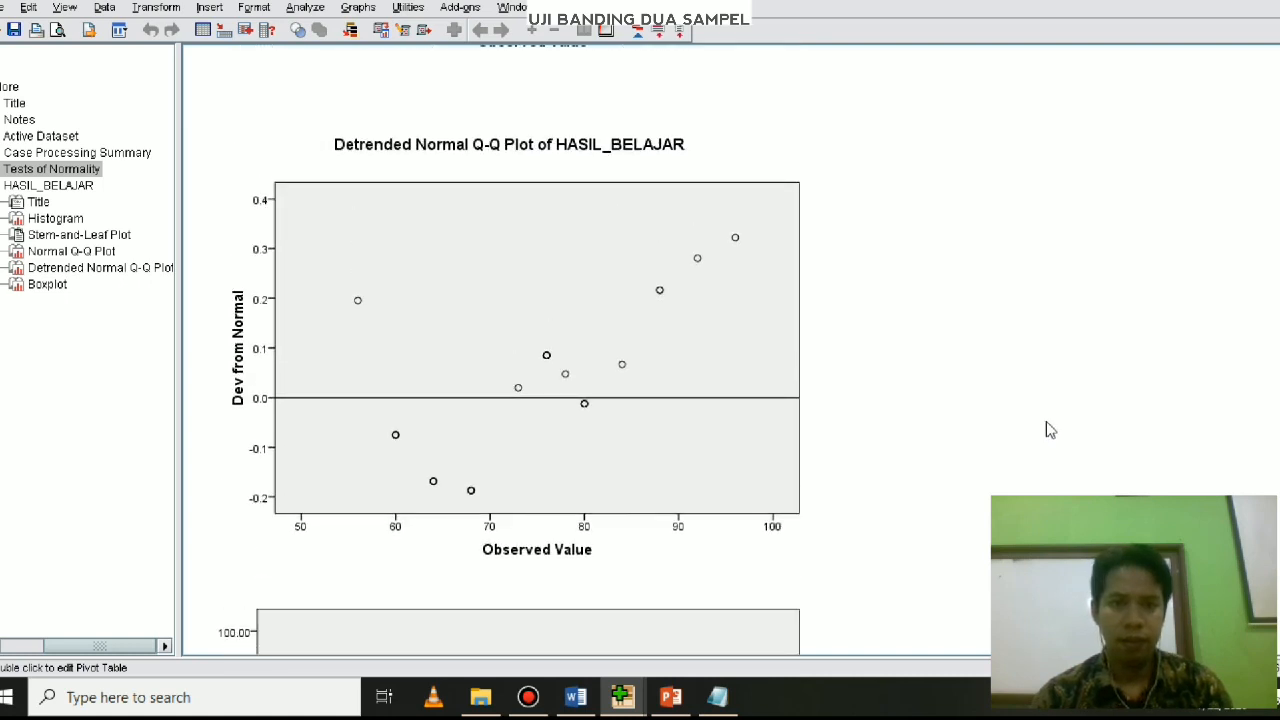
scroll(996, 345, "up", 20)
scroll(996, 345, "up", 20)
scroll(791, 277, "down", 3)
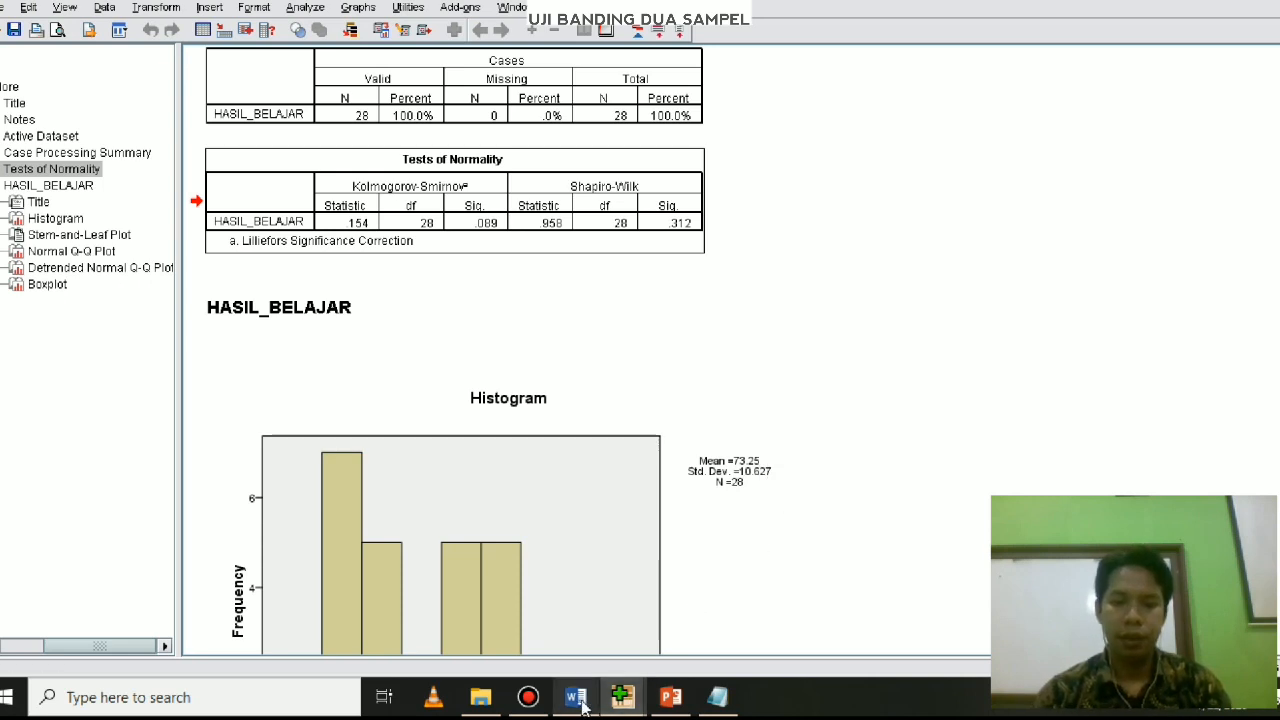
mouse_move(622, 705)
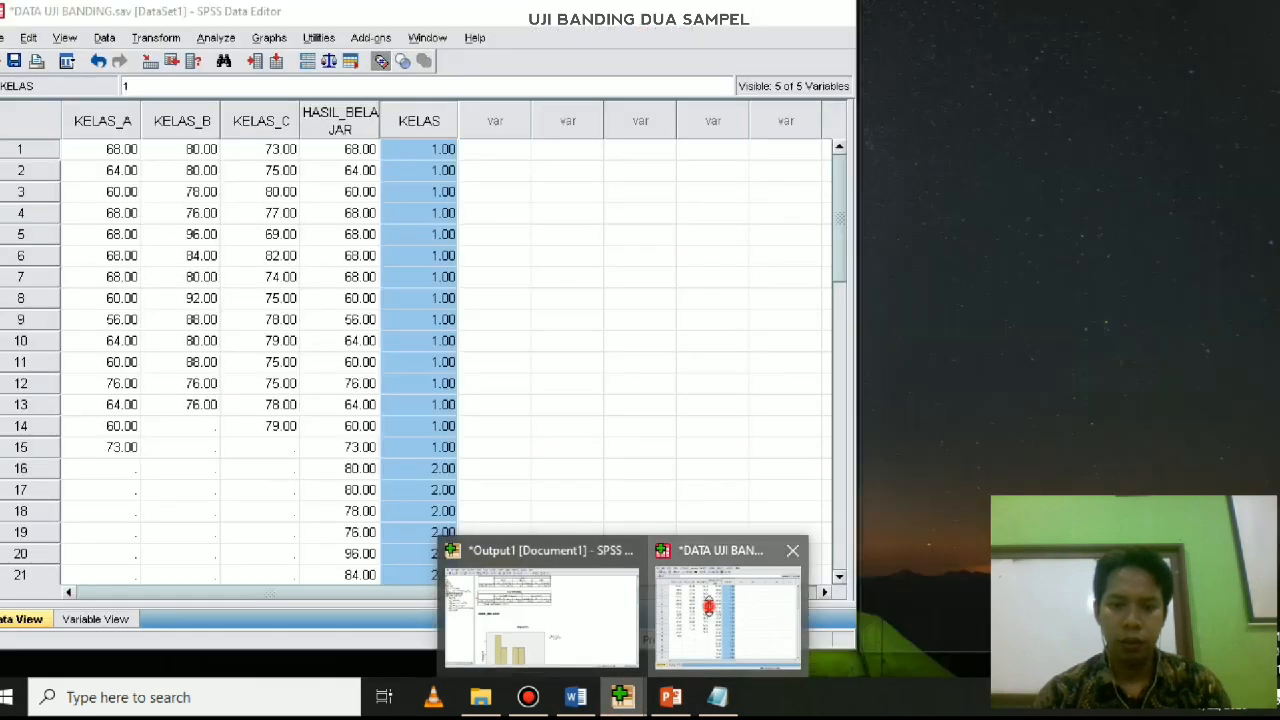
left_click(709, 606)
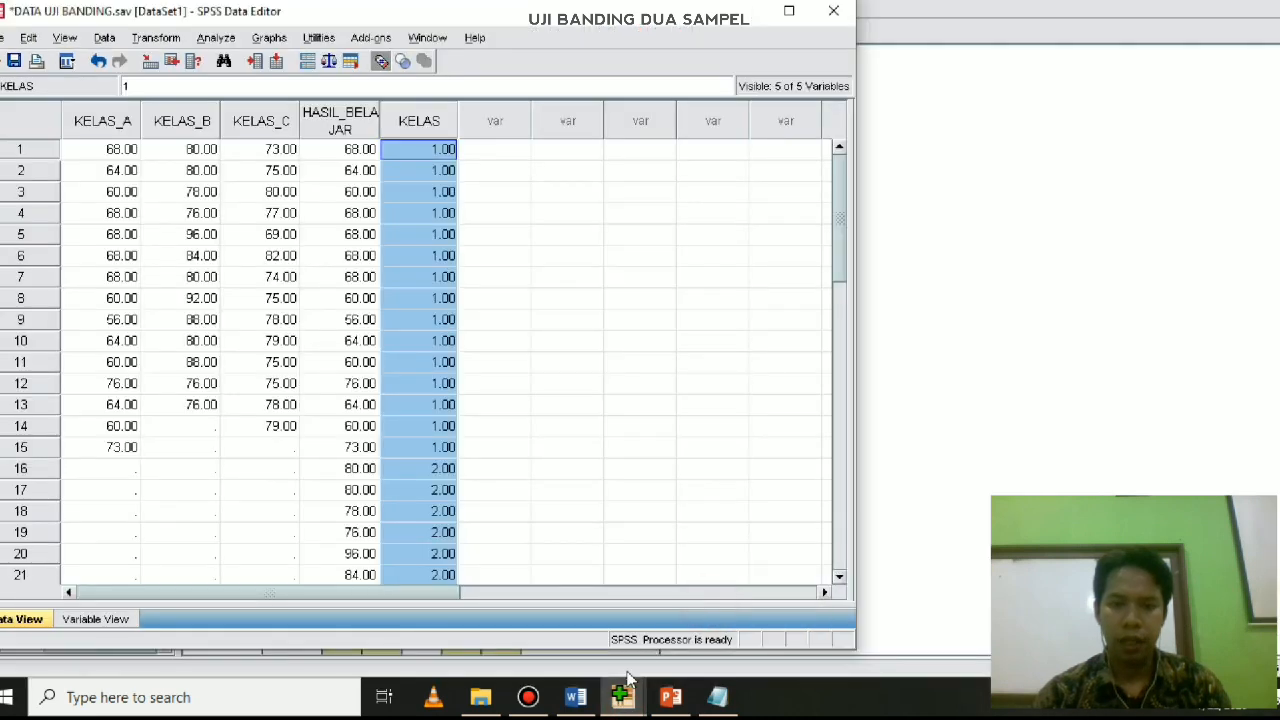
left_click(717, 697)
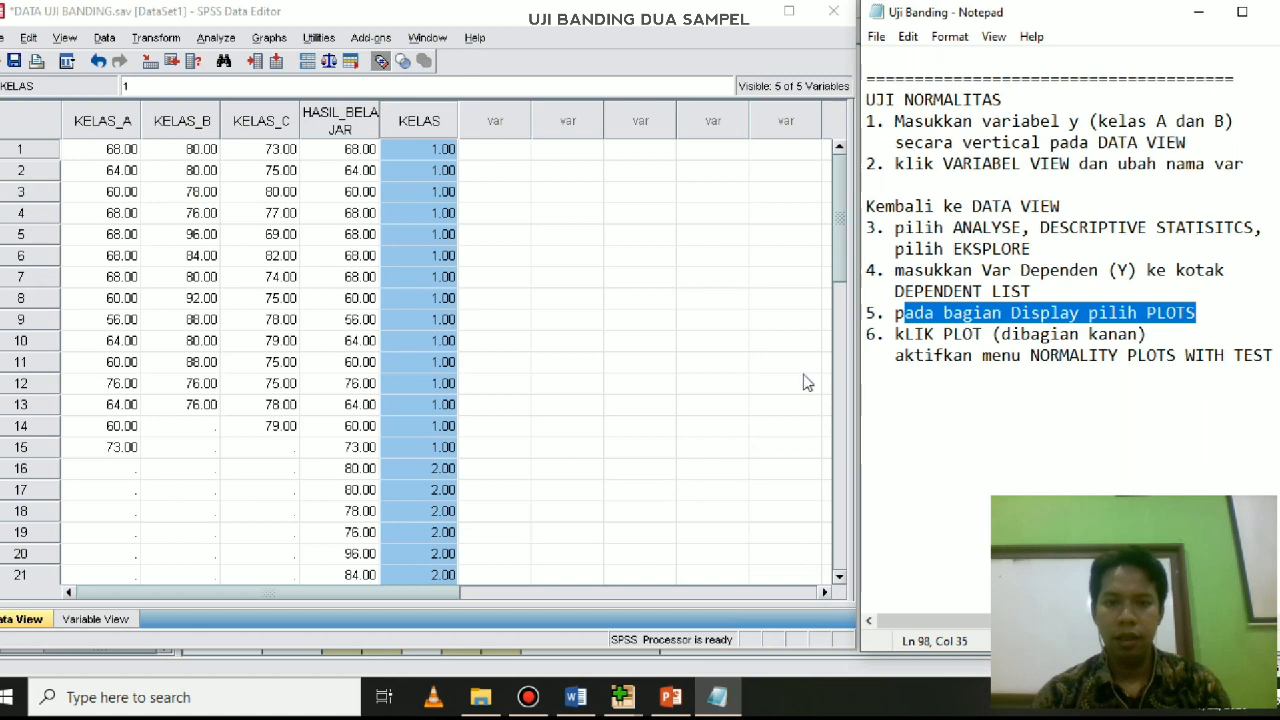
left_click(515, 382)
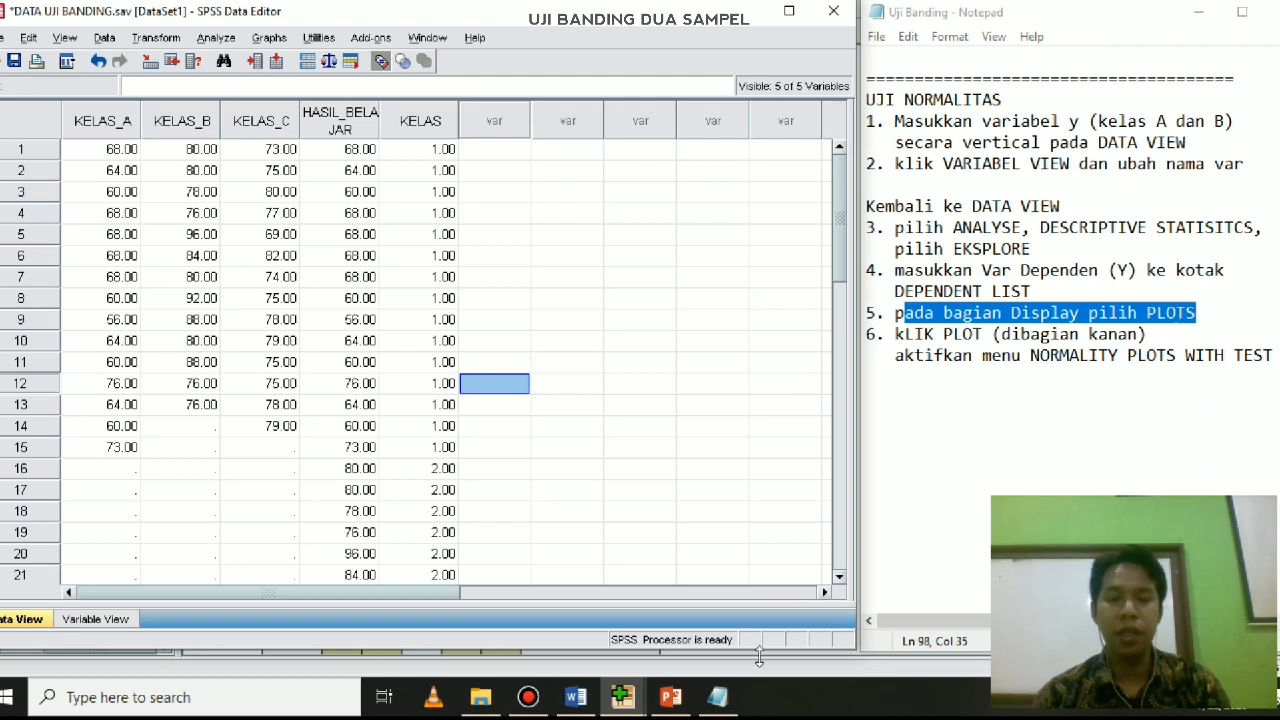
Return to the output and read the Kolmogorov-Smirnov significance of HASIL_BELAJAR in the Tests of Normality table
mouse_move(622, 697)
left_click(557, 595)
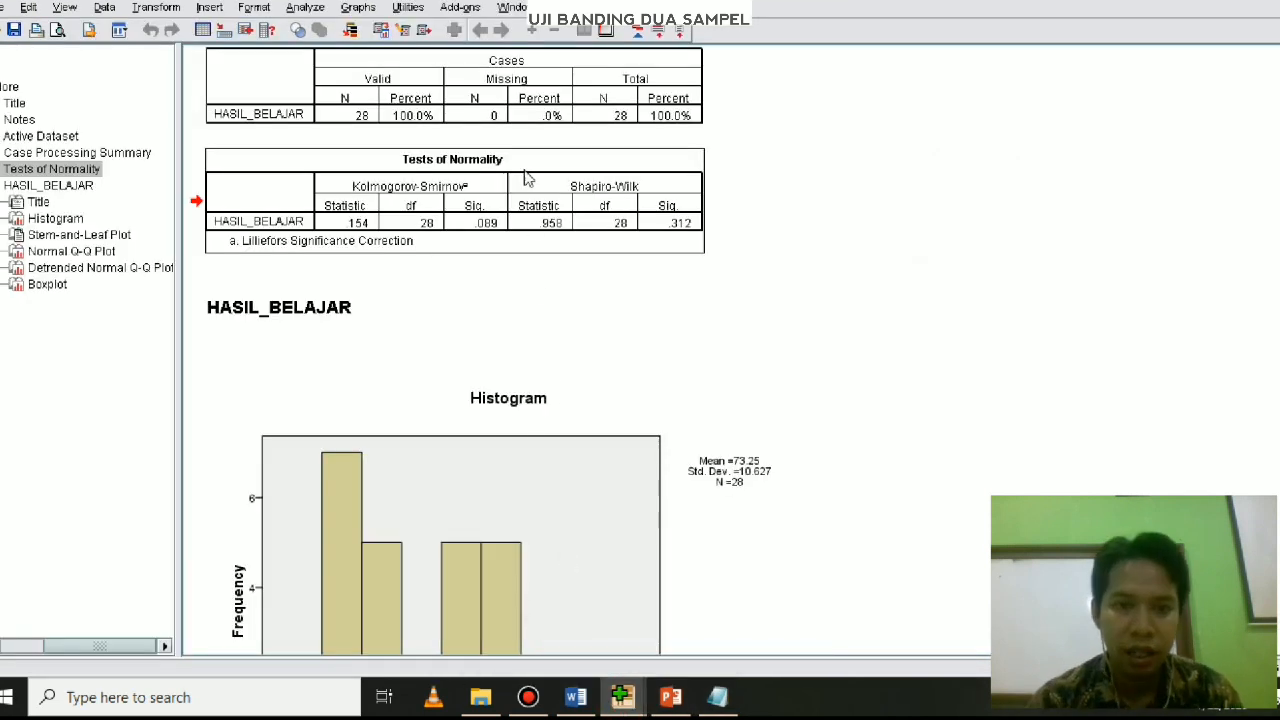
left_click(487, 227)
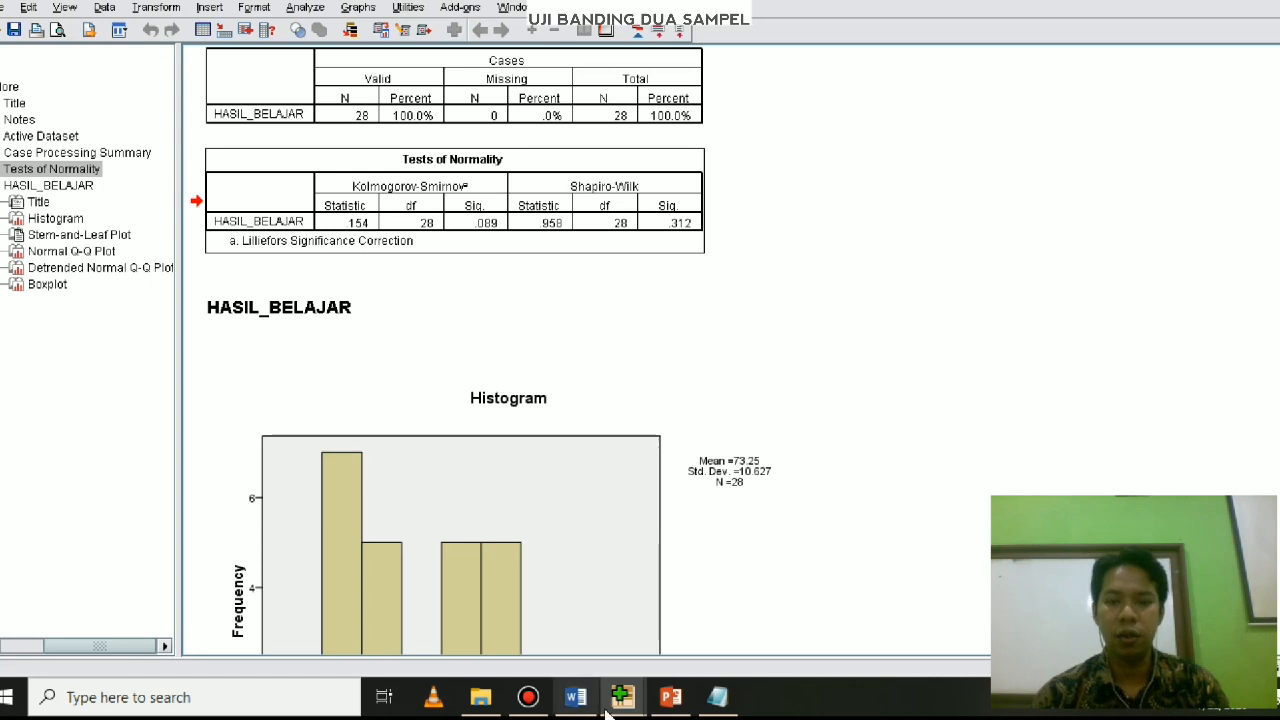
Go back to the data sheet and read the two-sample comparison instructions in the Notepad file Uji Banding
mouse_move(616, 705)
left_click(700, 642)
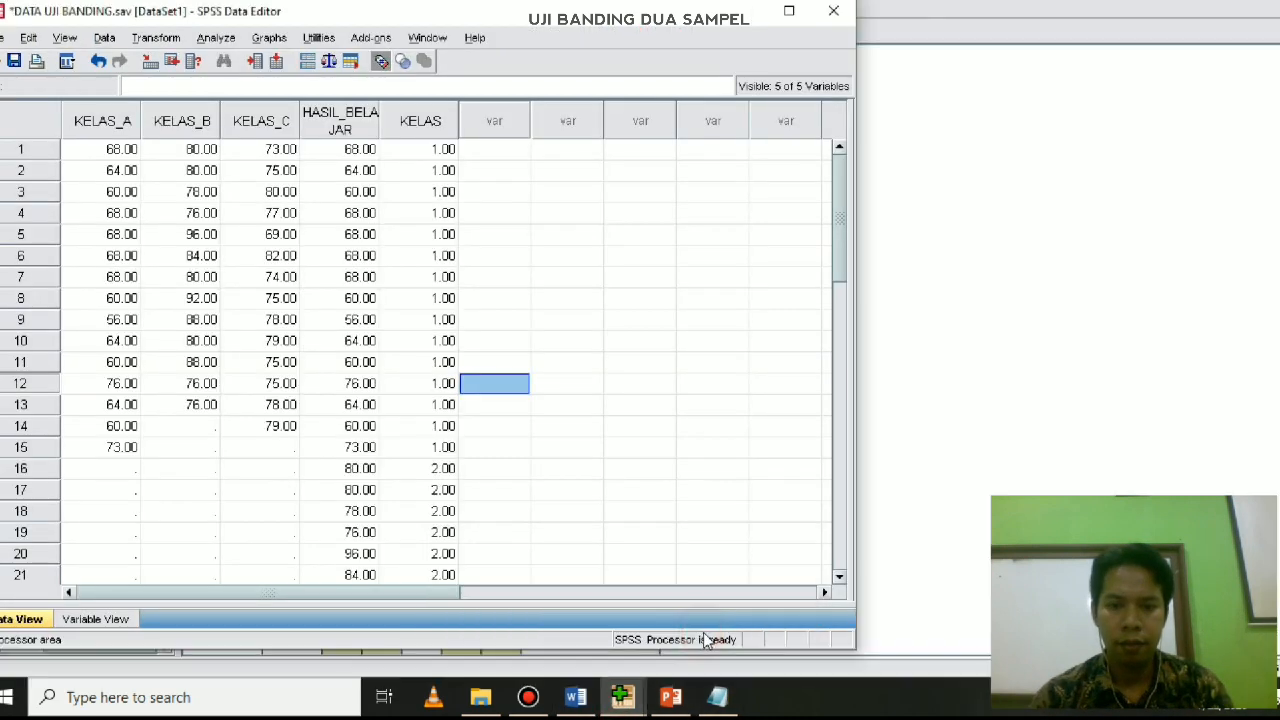
left_click(716, 697)
left_click(975, 394)
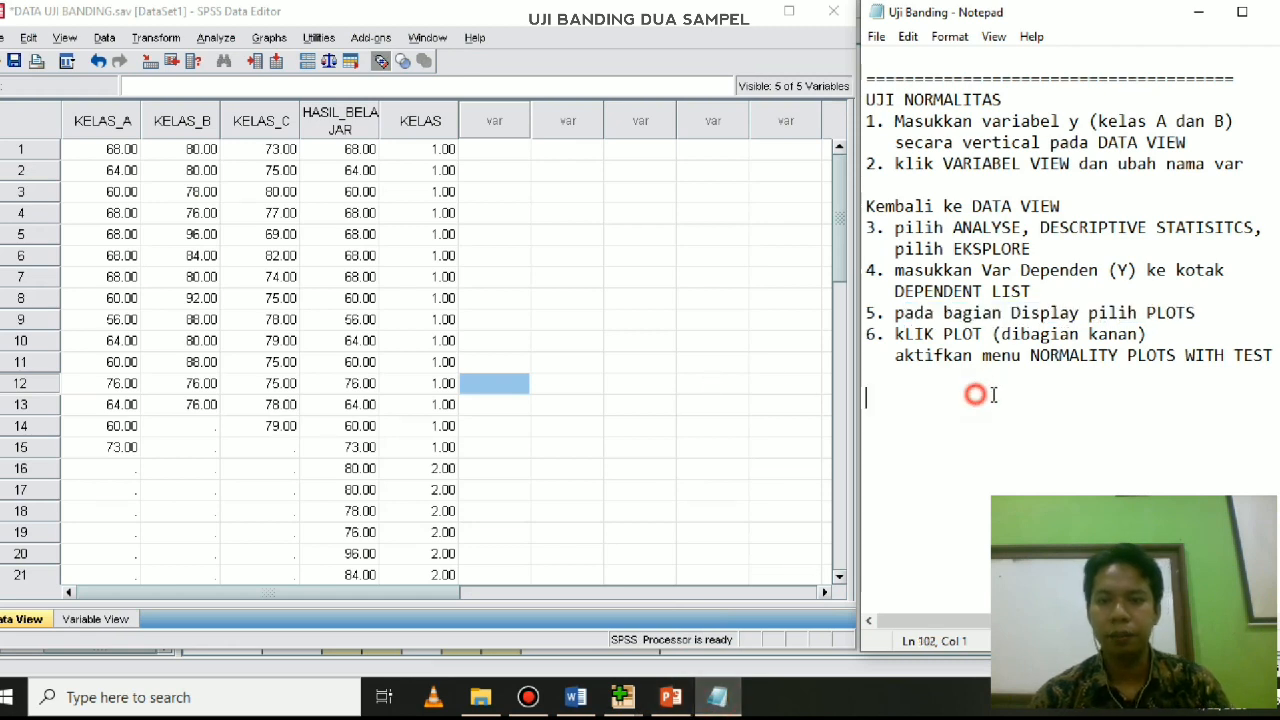
scroll(990, 392, "down", 9)
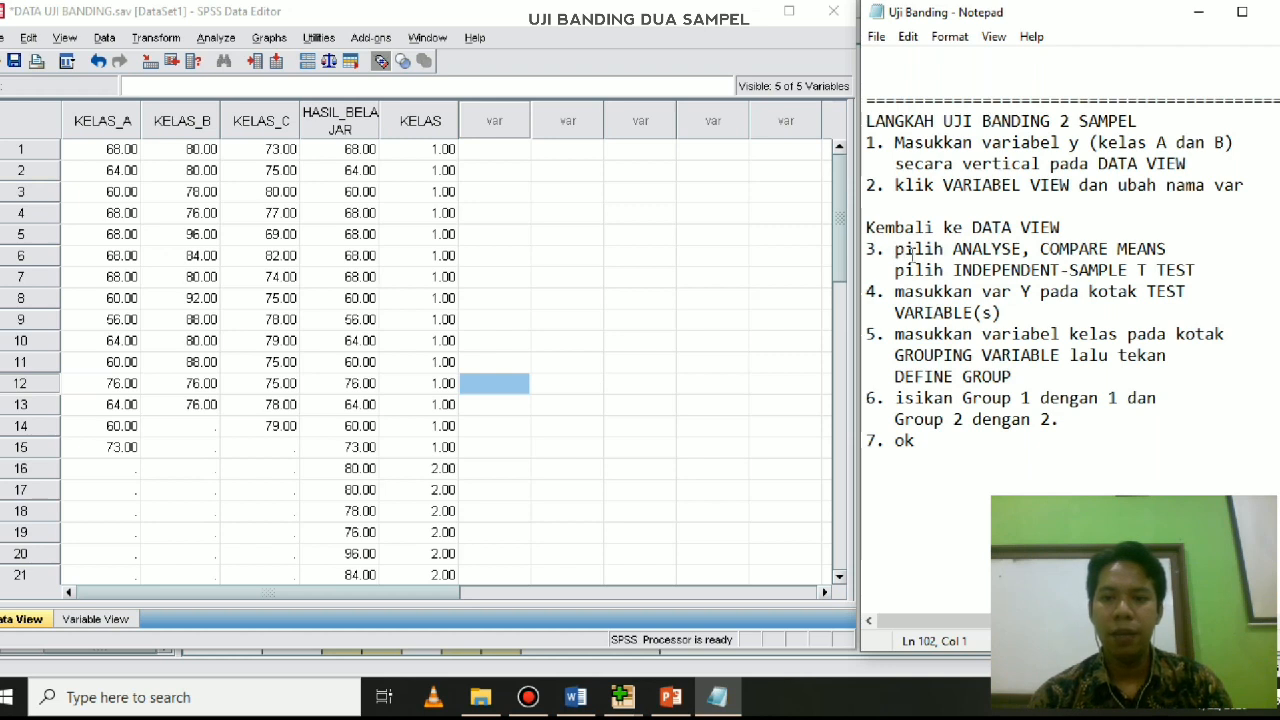
left_click_drag(949, 252, 1194, 270)
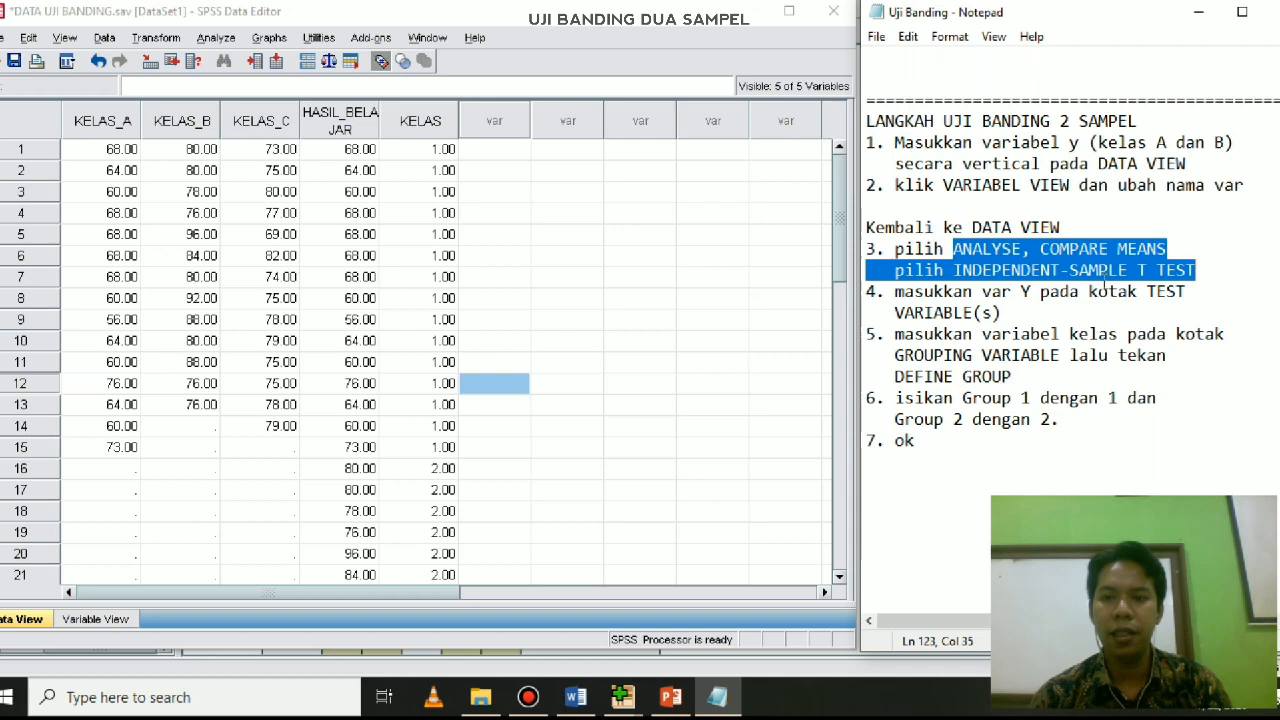
Start an independent-samples t test and assign HASIL_BELAJAR as the test variable
left_click(216, 40)
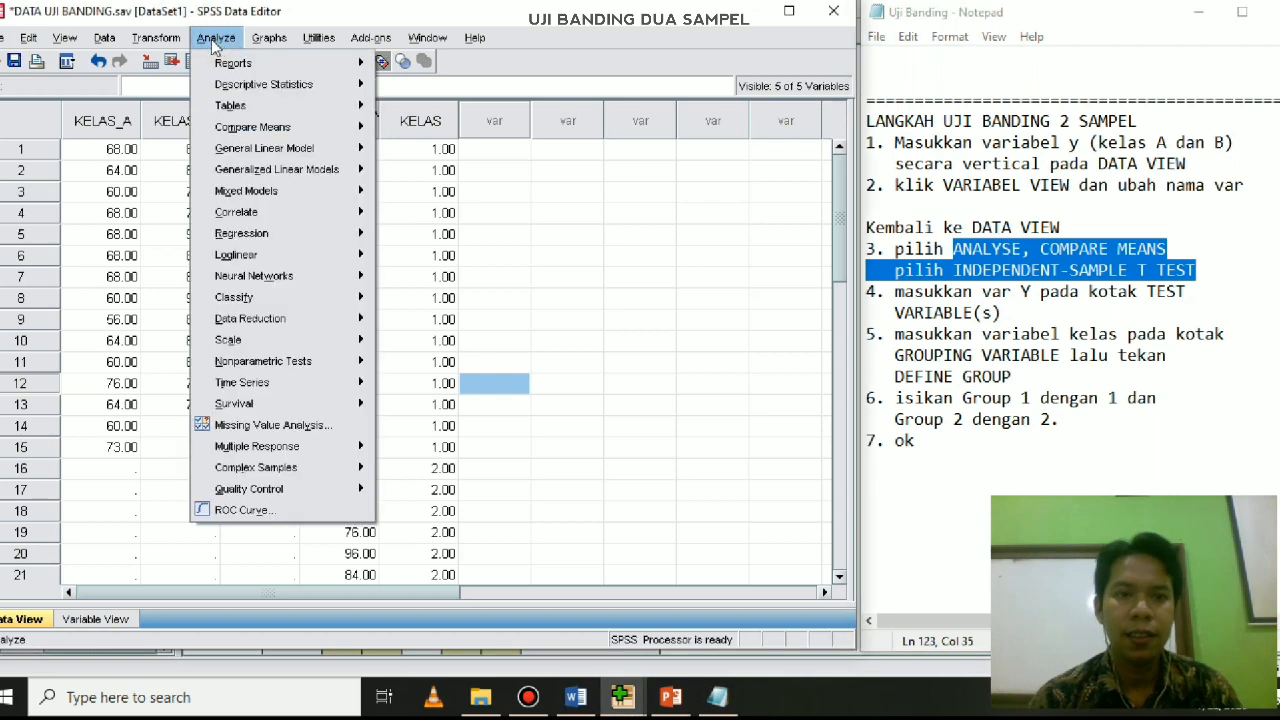
mouse_move(272, 127)
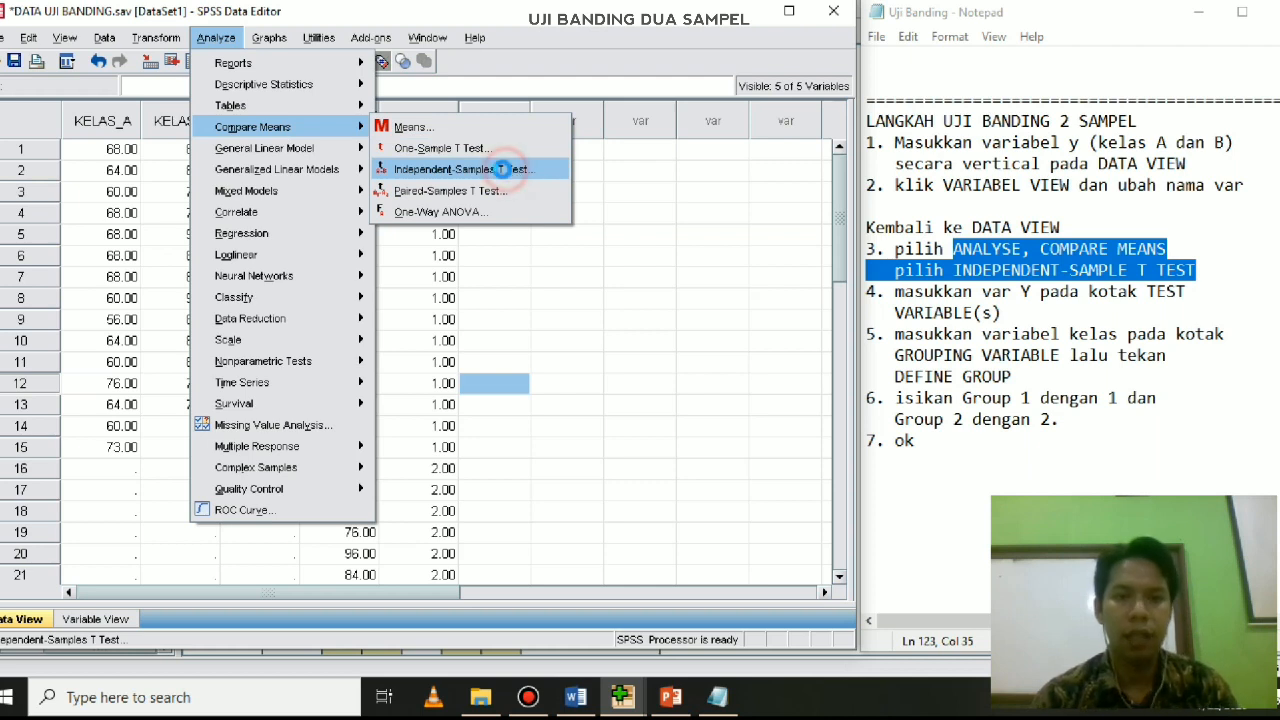
left_click(508, 172)
left_click_drag(450, 212, 527, 186)
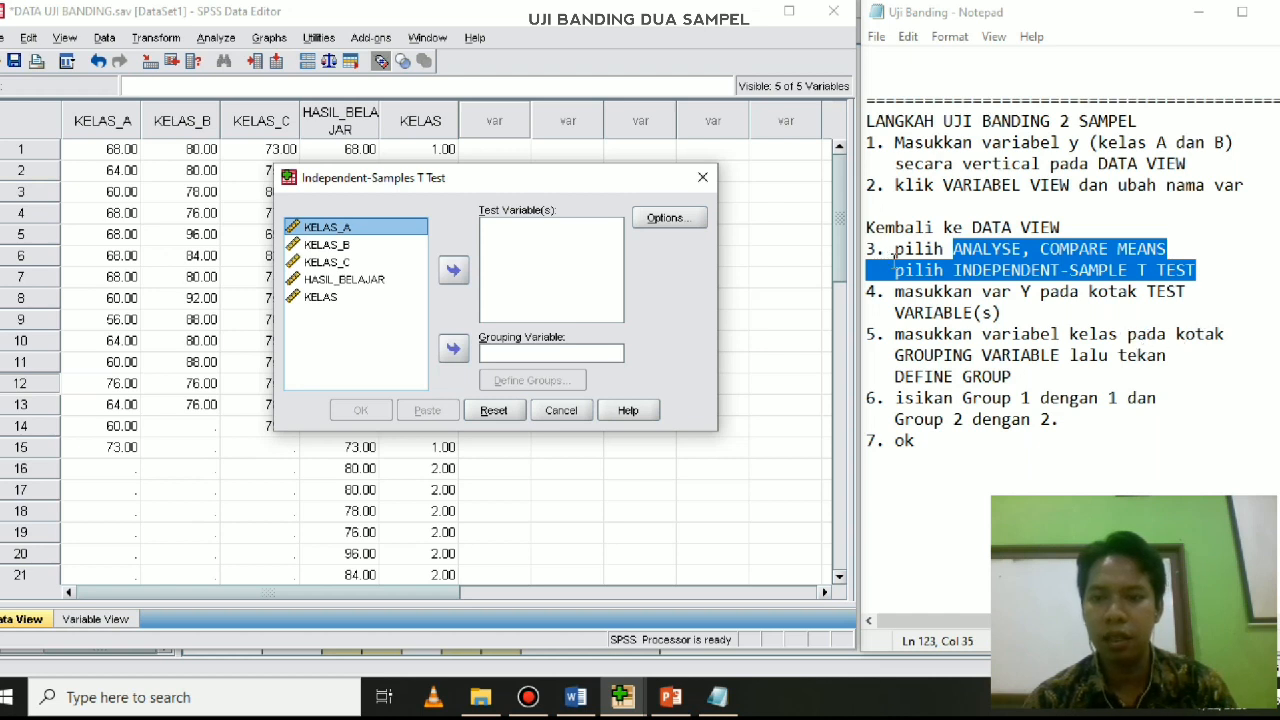
left_click_drag(982, 292, 1031, 293)
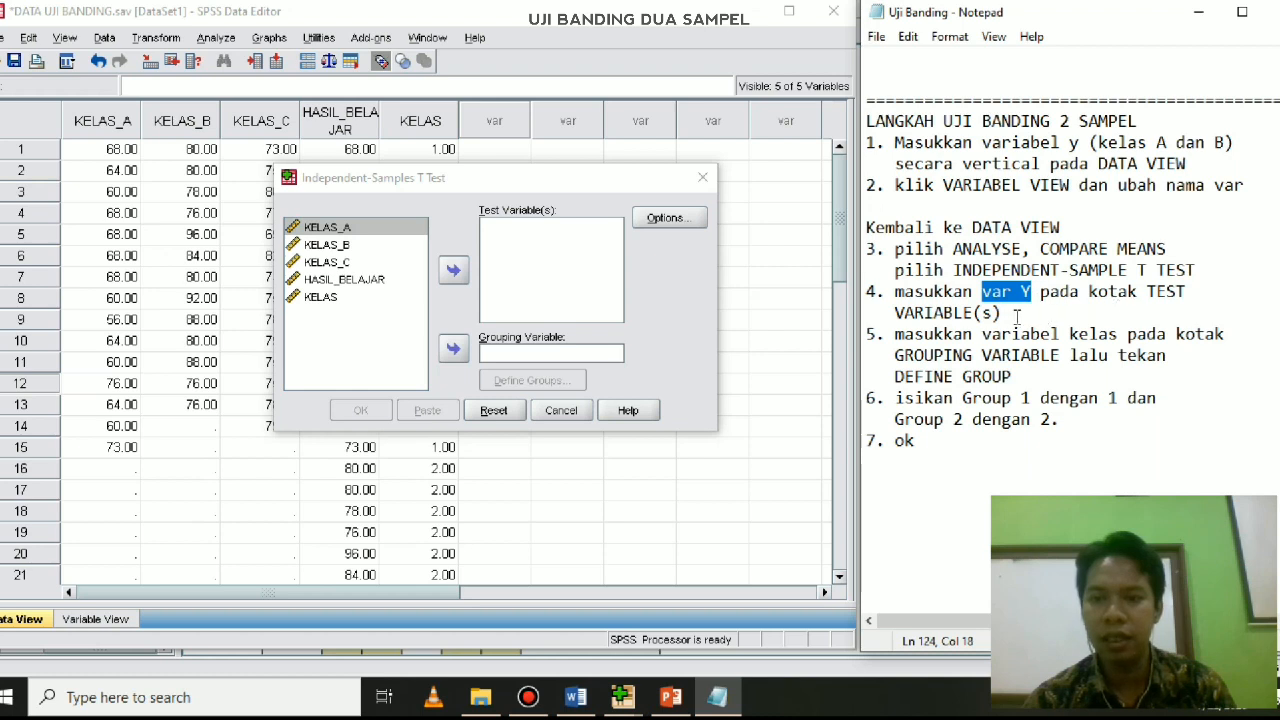
left_click(357, 280)
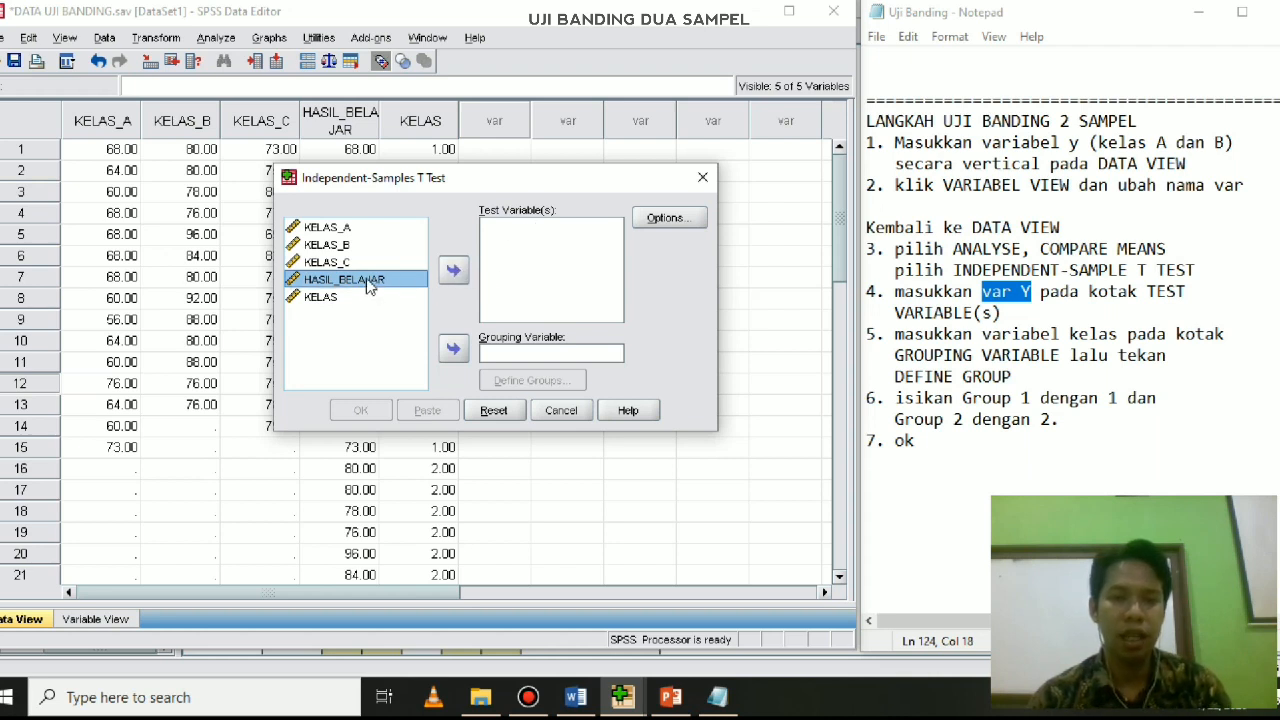
left_click(455, 272)
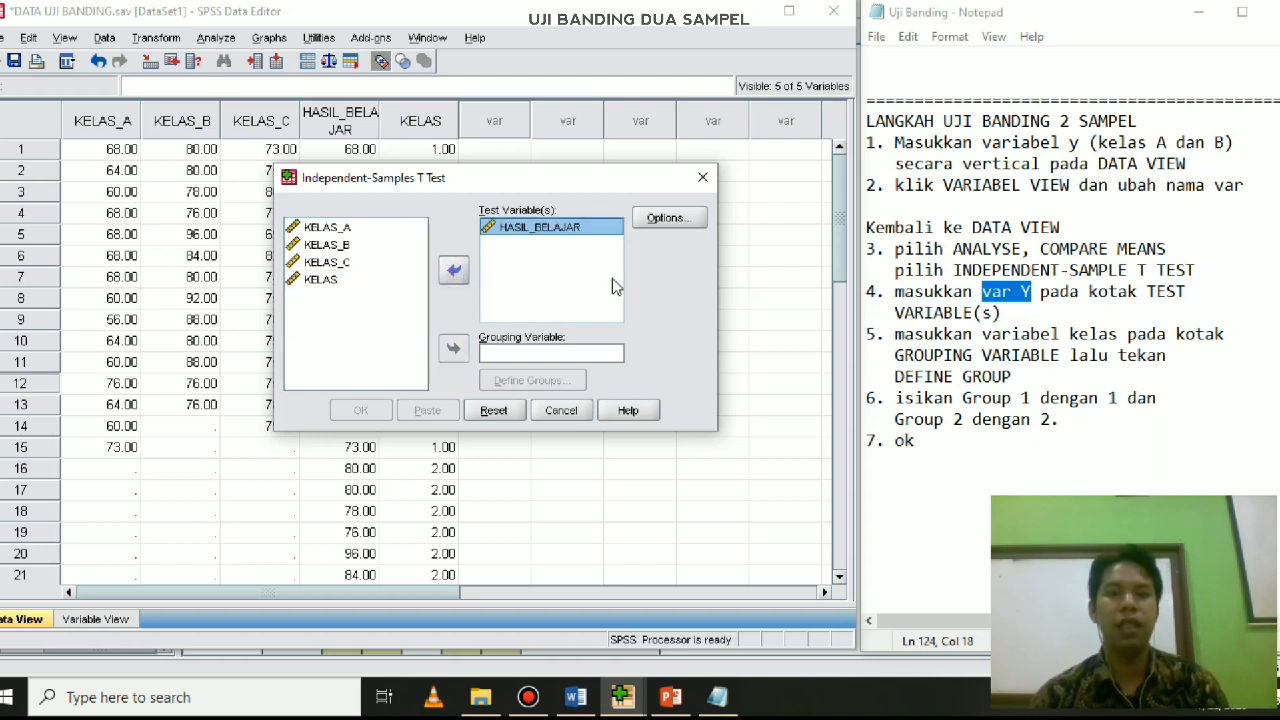
left_click(453, 270)
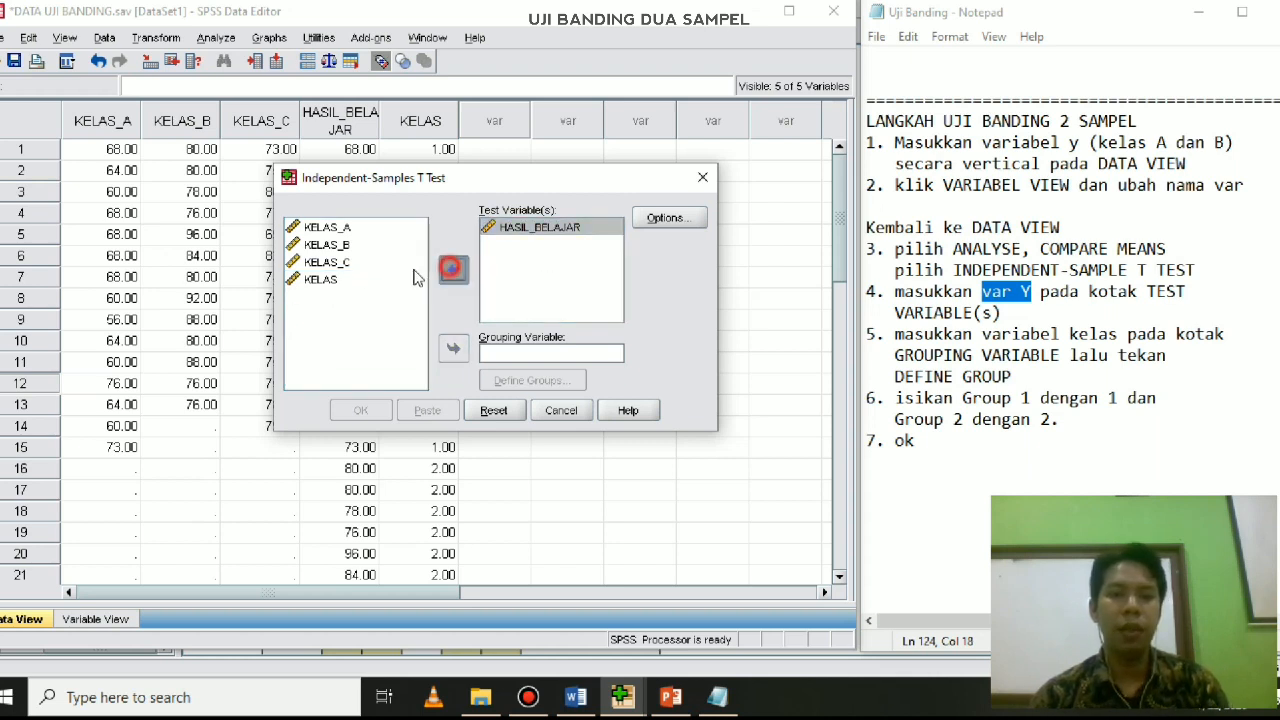
left_click(345, 262)
left_click(453, 270)
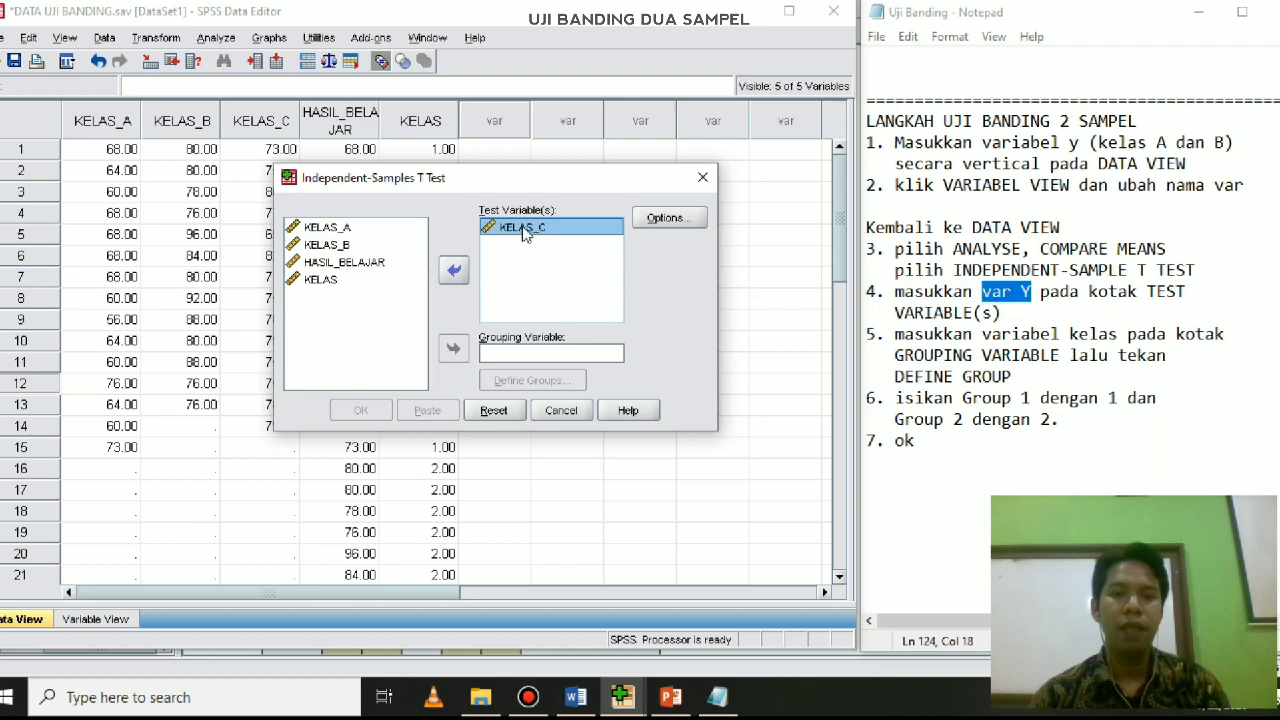
left_click(452, 274)
left_click(368, 278)
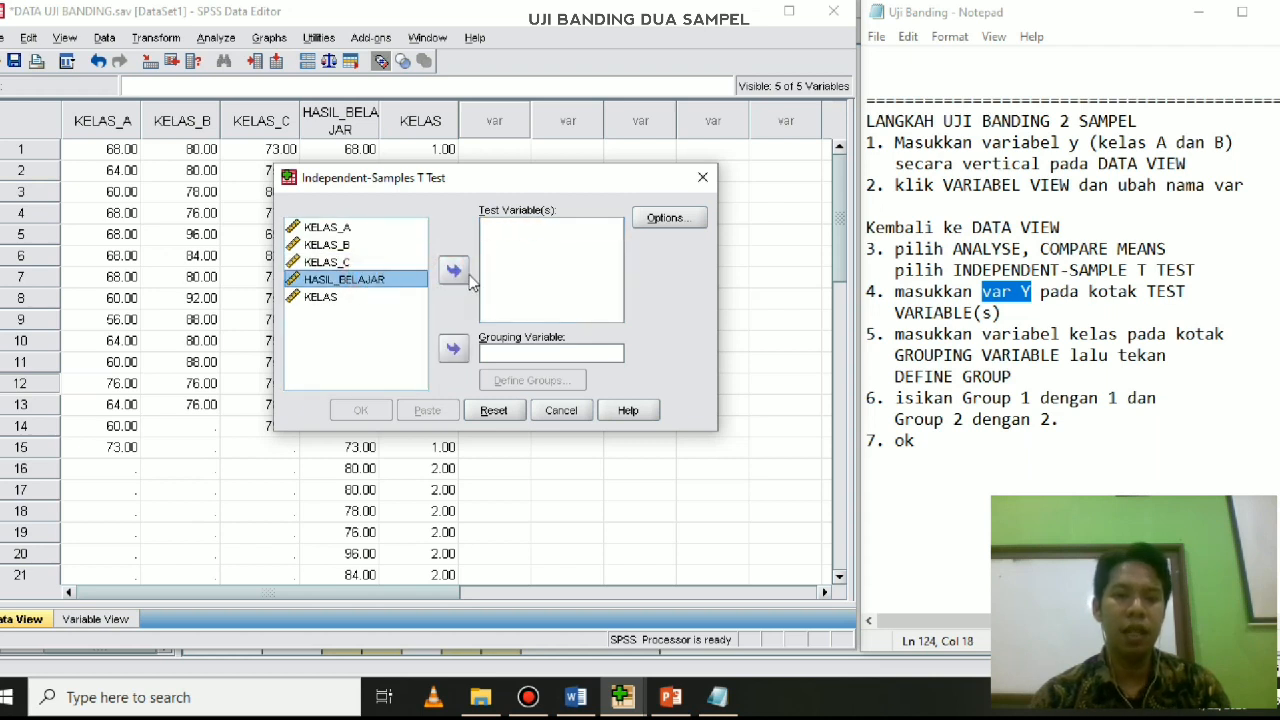
left_click(453, 272)
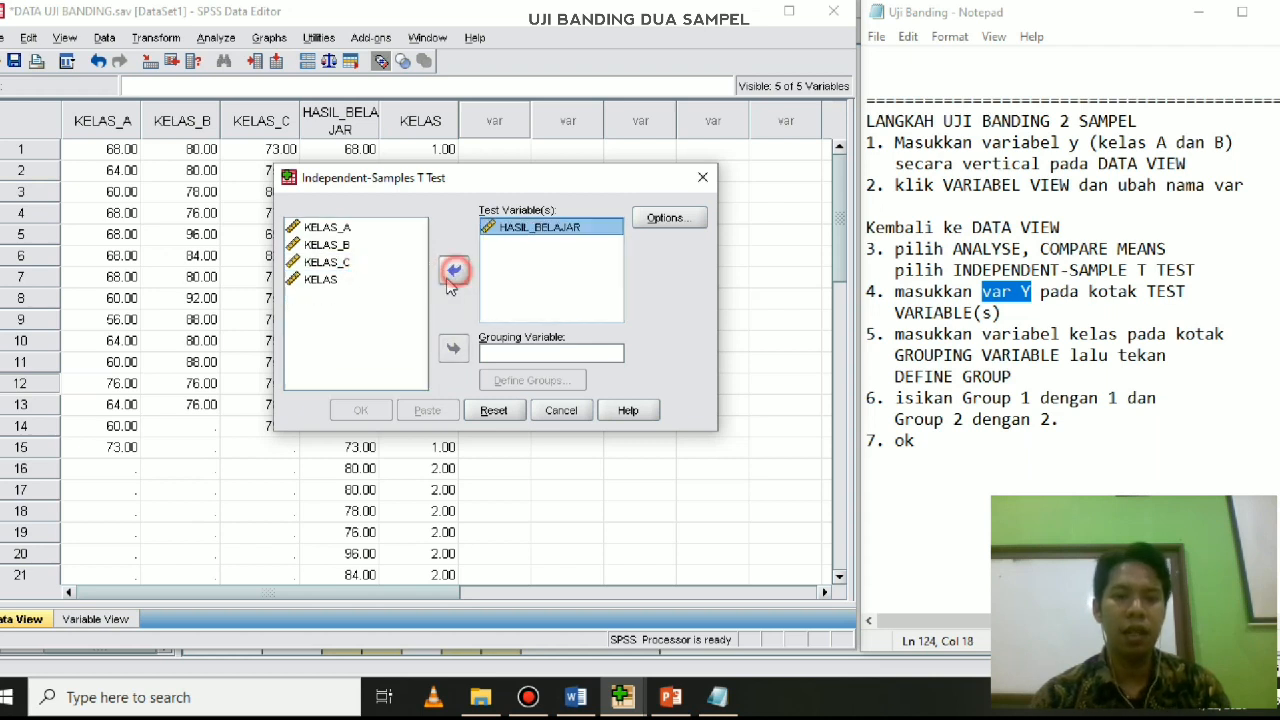
Set KELAS as the grouping variable with group 1 defined as 1 and group 2 as 2, and run the t test
left_click(334, 283)
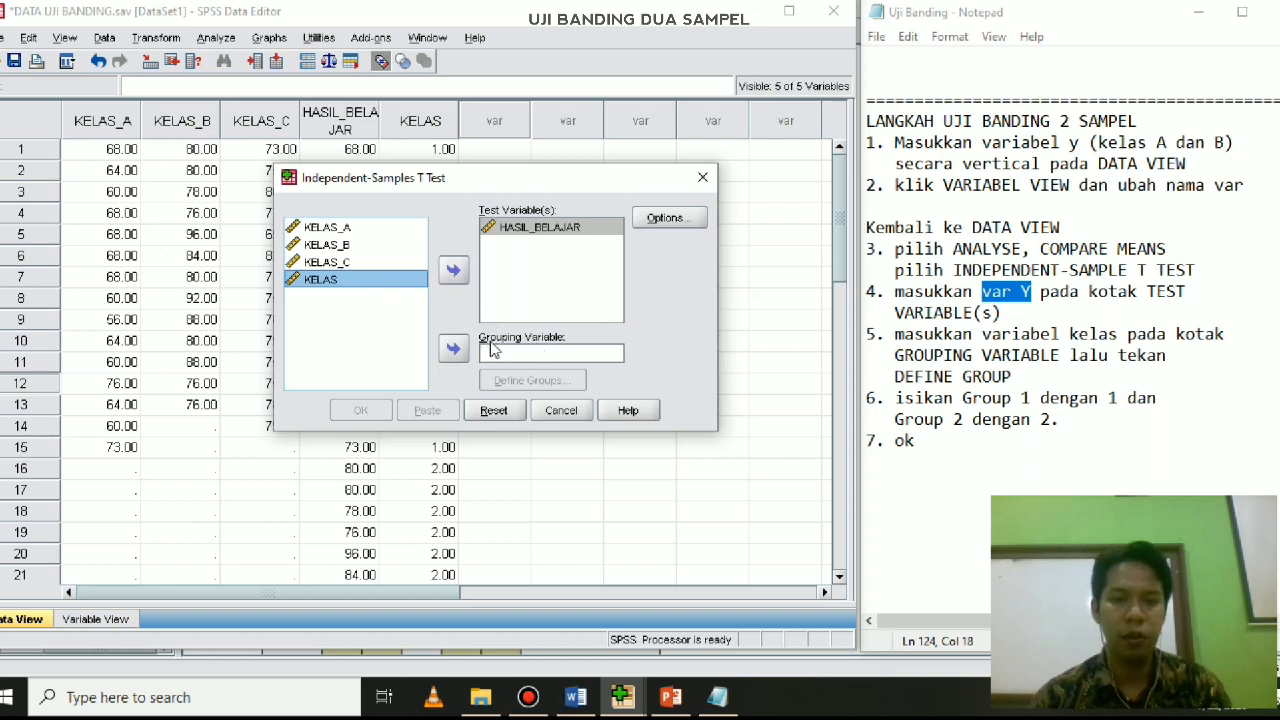
left_click(453, 348)
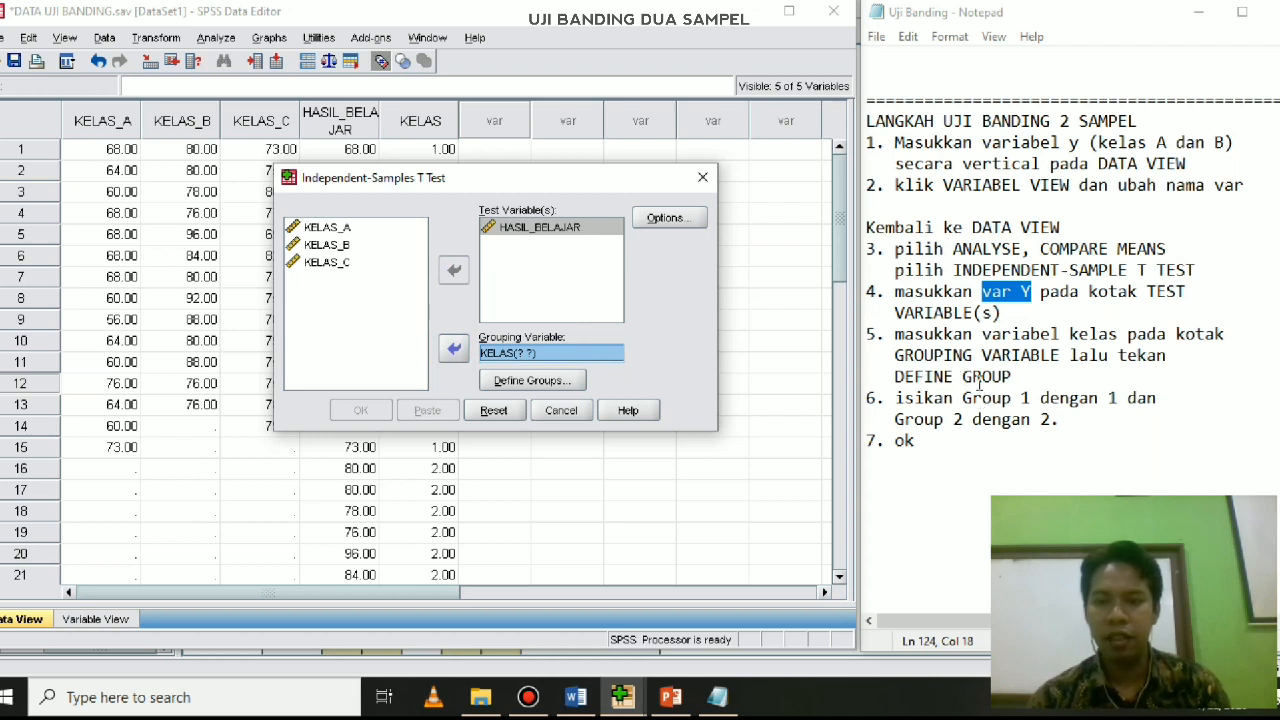
left_click(532, 381)
left_click(487, 284)
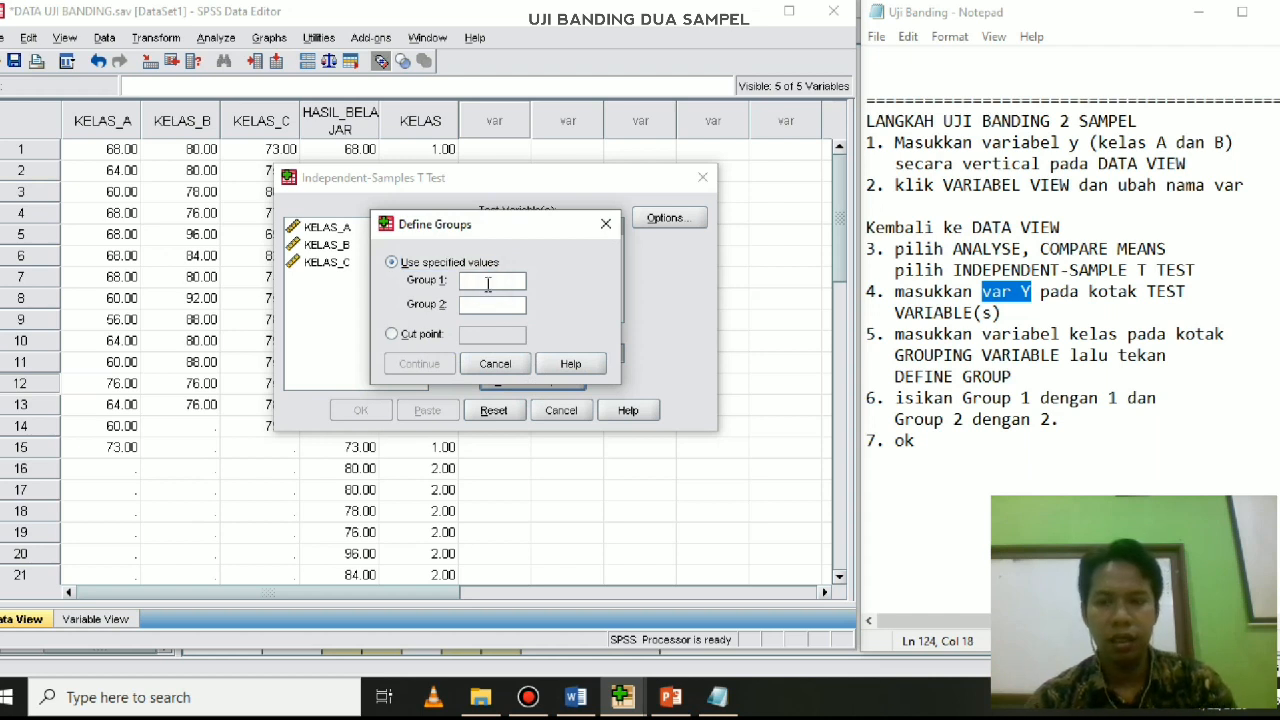
type("1")
left_click(496, 303)
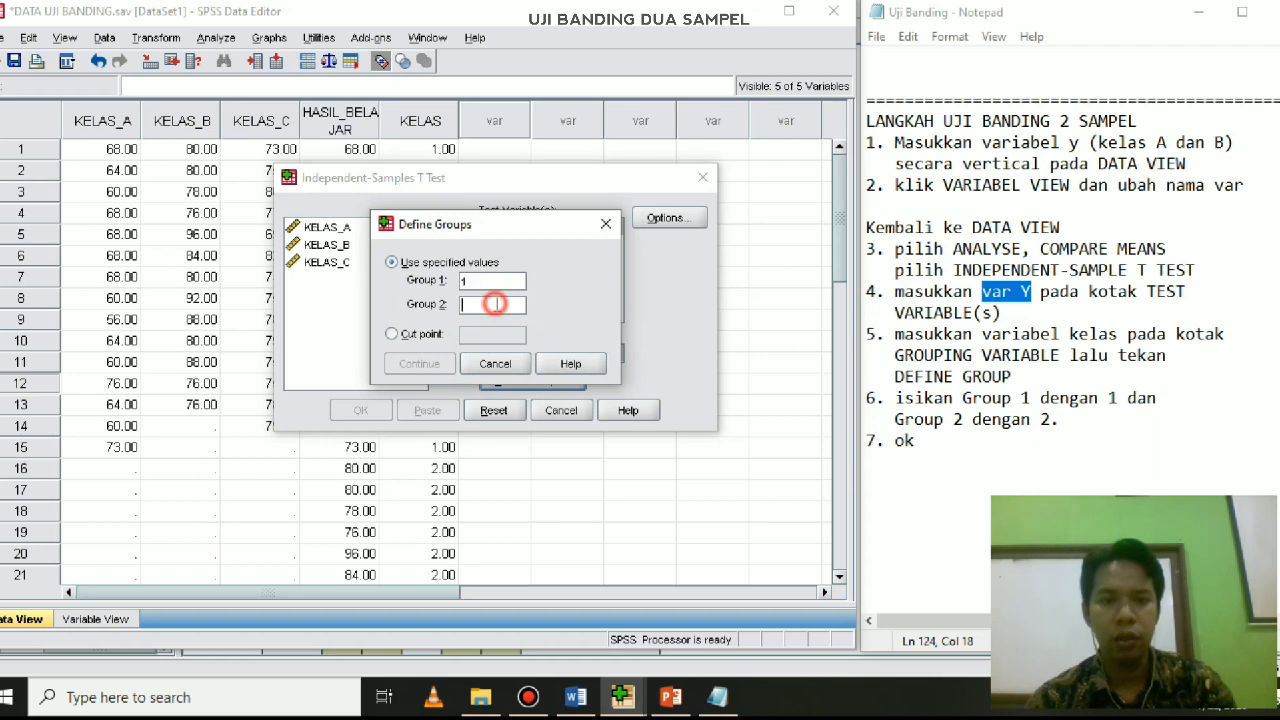
type("2")
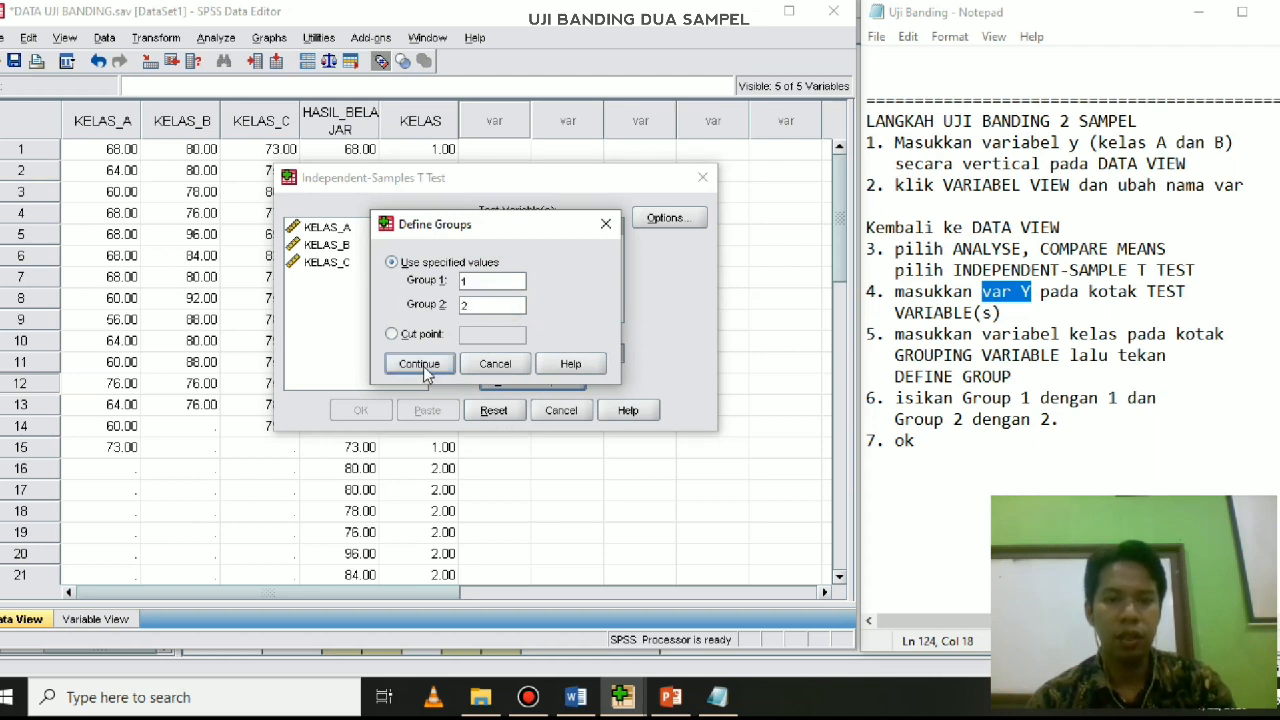
left_click(474, 305)
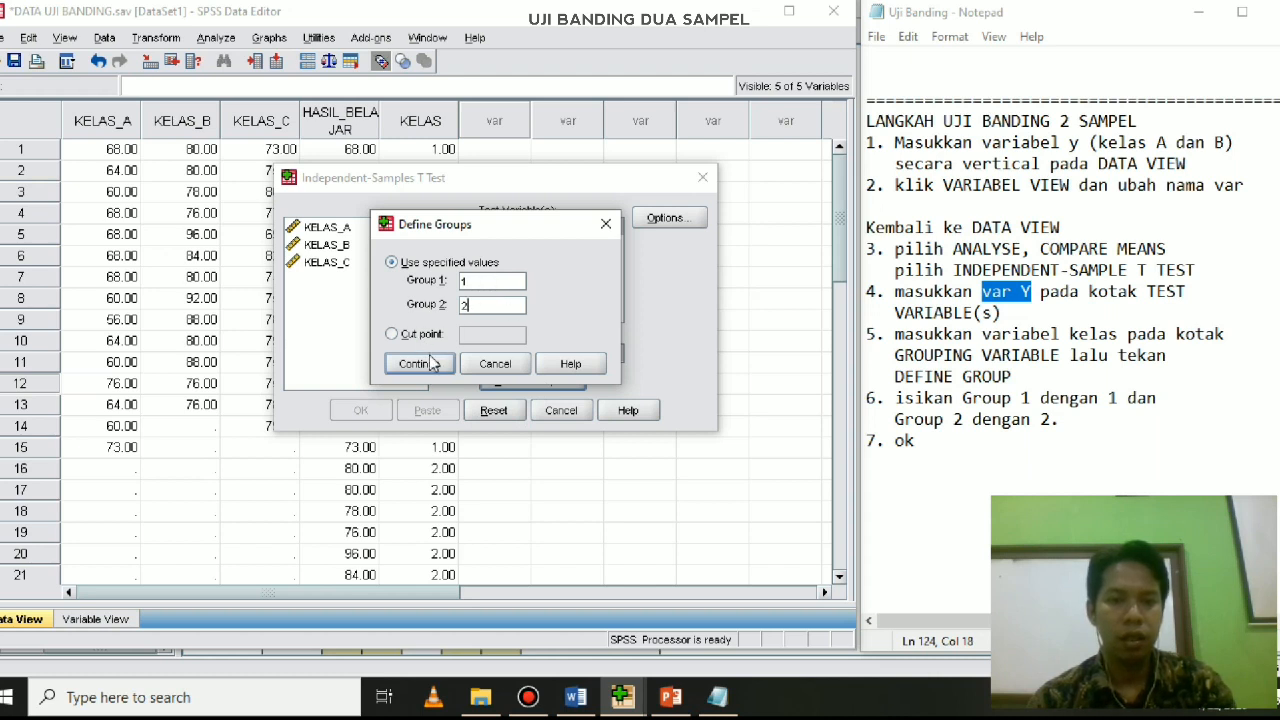
left_click(428, 365)
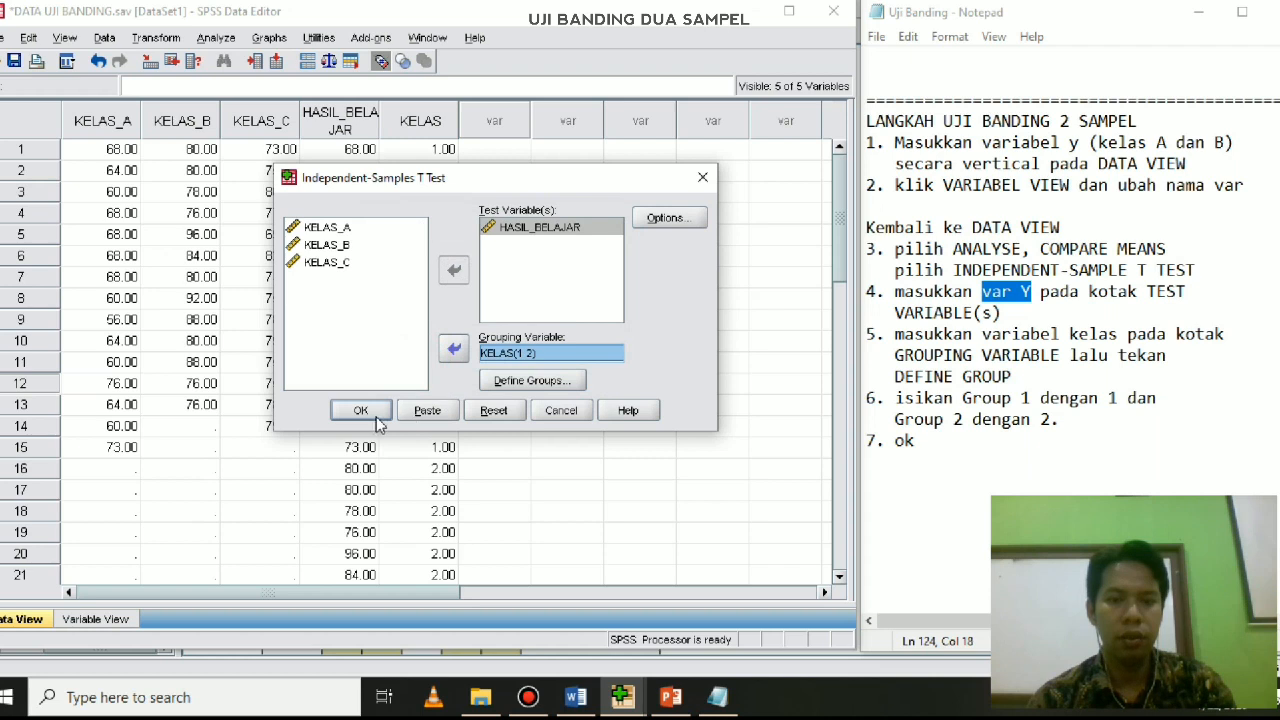
left_click(363, 411)
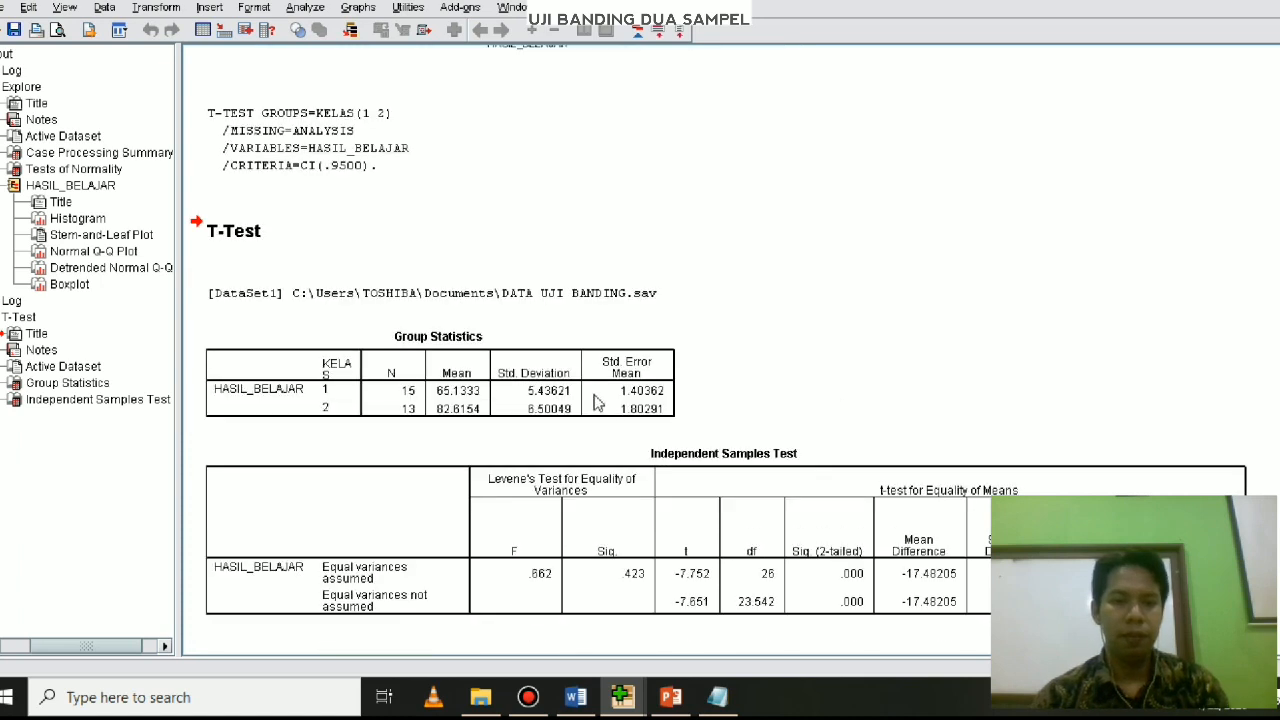
Compare the class means in the Group Statistics table and read the Independent Samples Test table
left_click(593, 394)
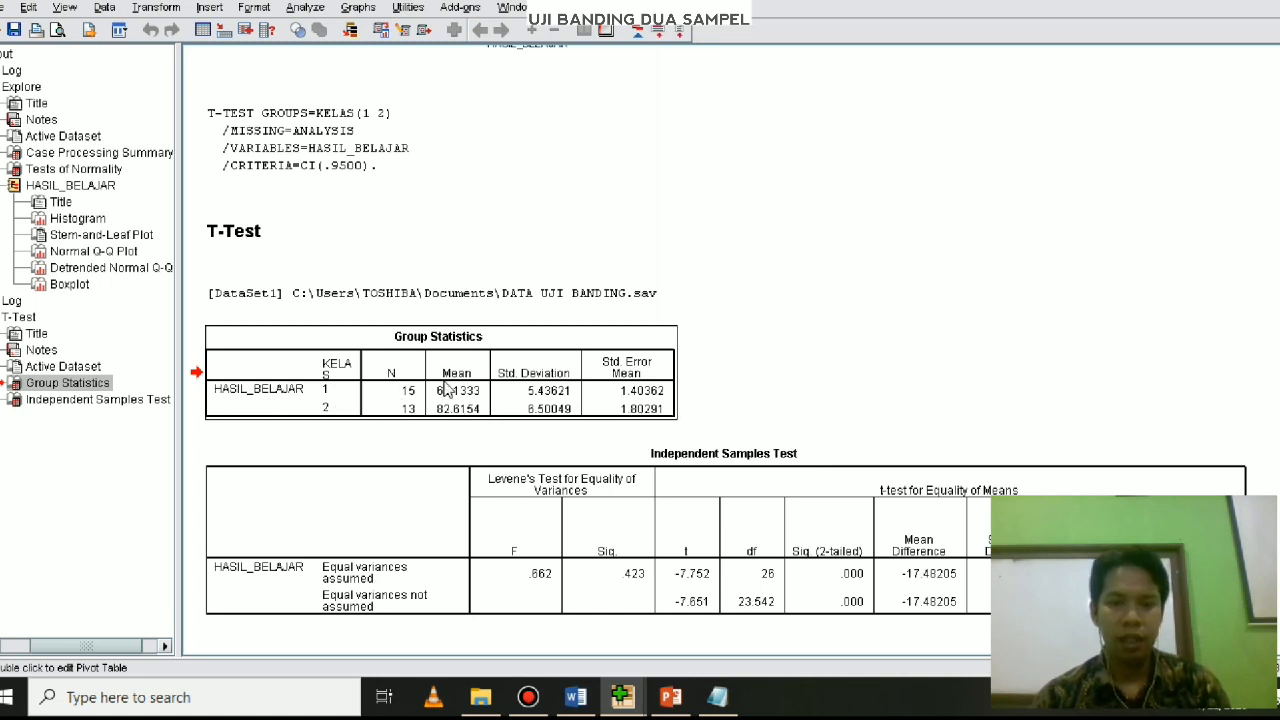
left_click(470, 397)
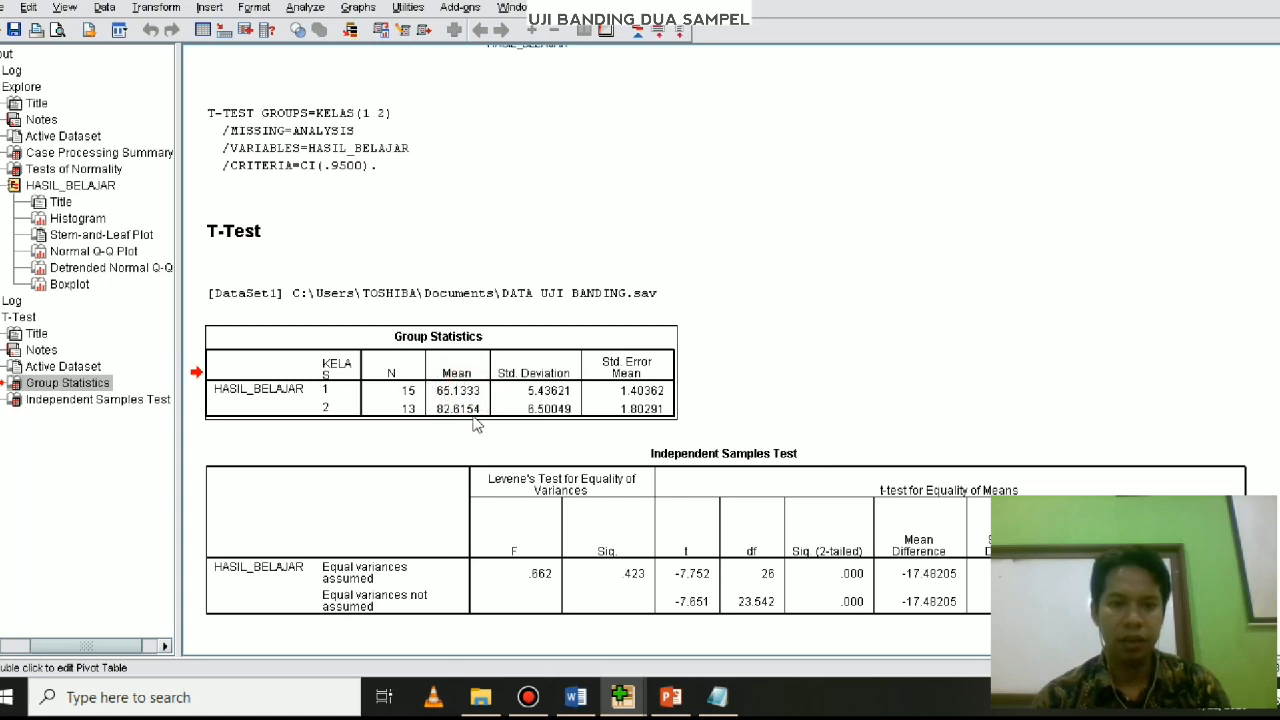
left_click(782, 504)
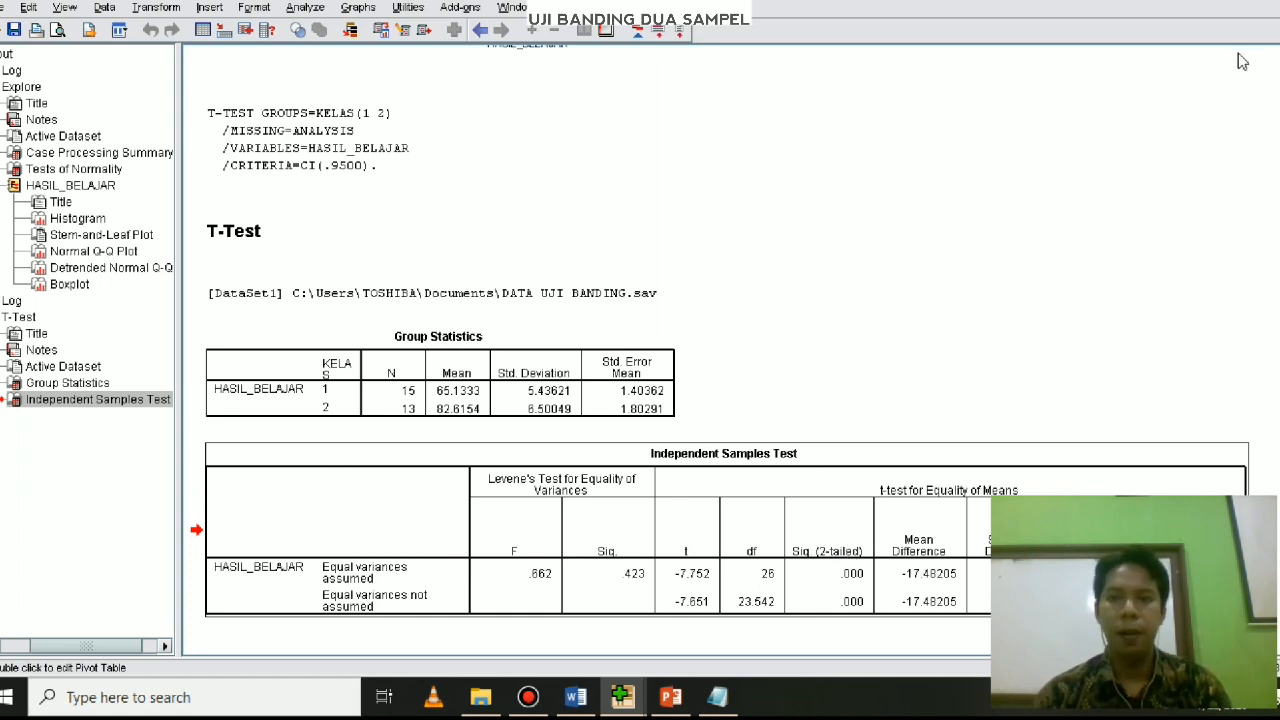
Switch to the Word sample report and read its title, research question and class data table down to the LANGKAH 1 (UJI PRASYARAT) section
left_click(1212, 4)
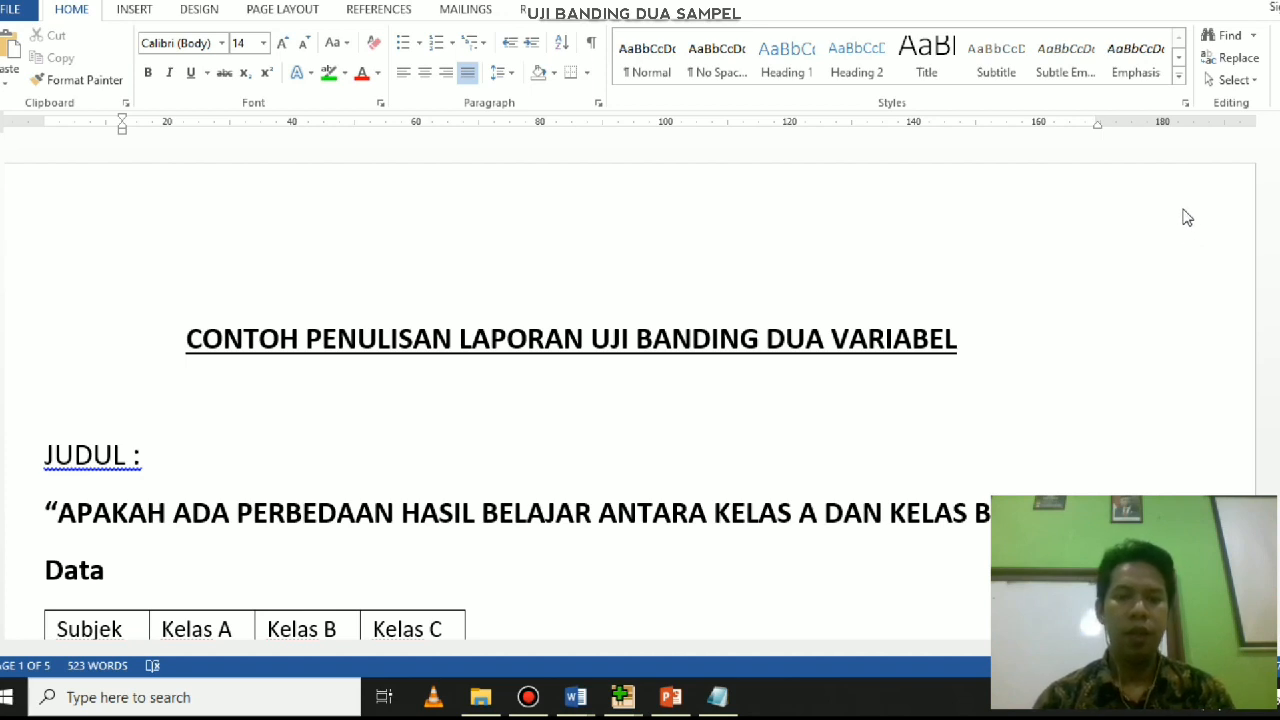
scroll(1080, 248, "down", 2)
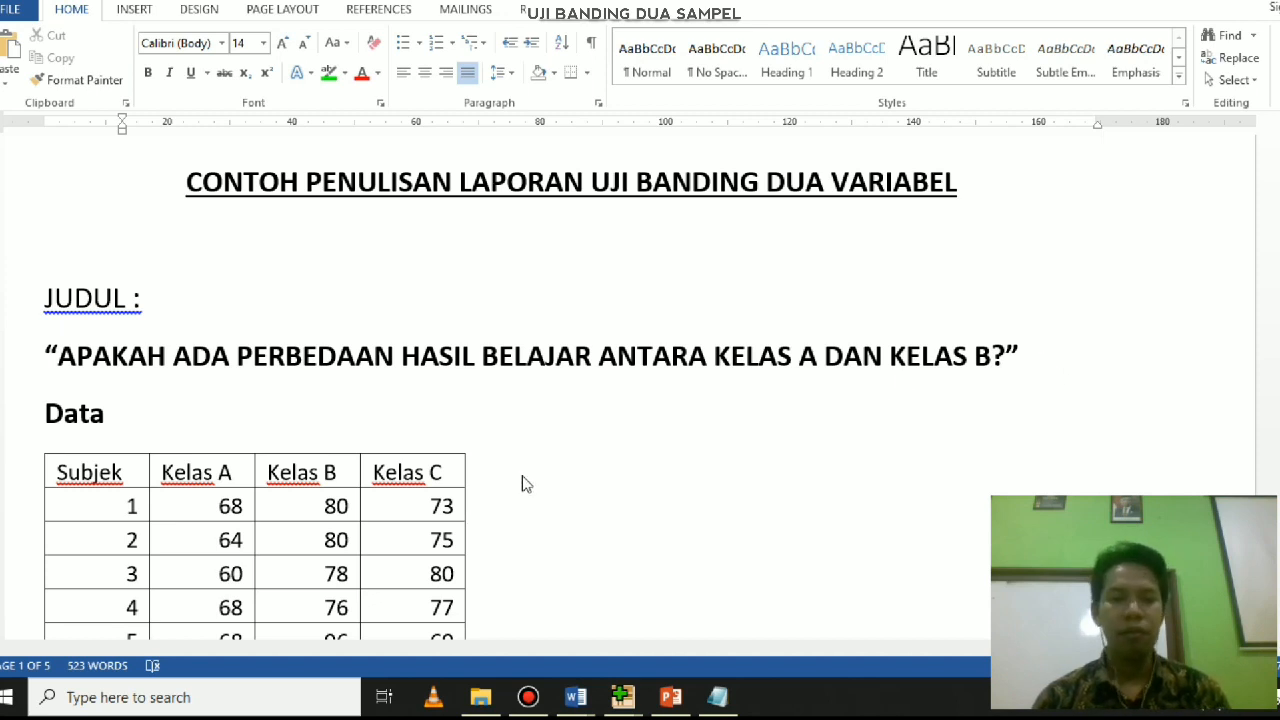
scroll(540, 471, "down", 4)
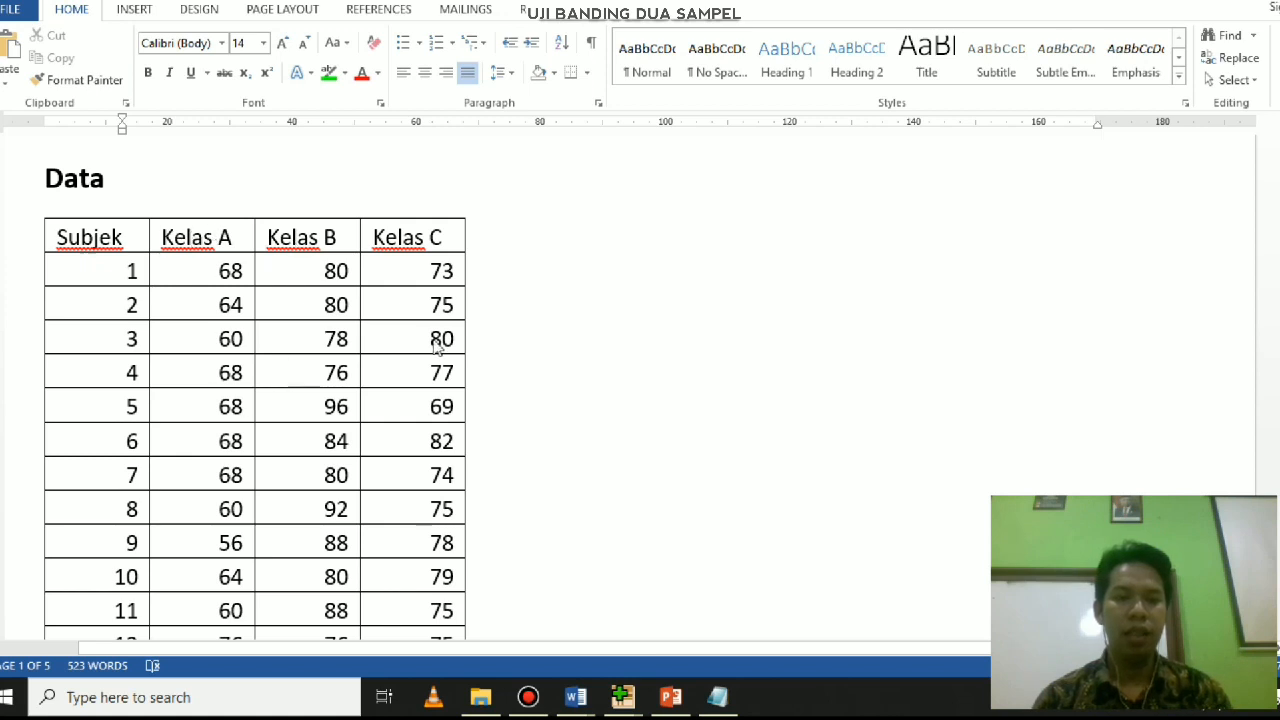
scroll(606, 355, "down", 8)
scroll(613, 357, "down", 10)
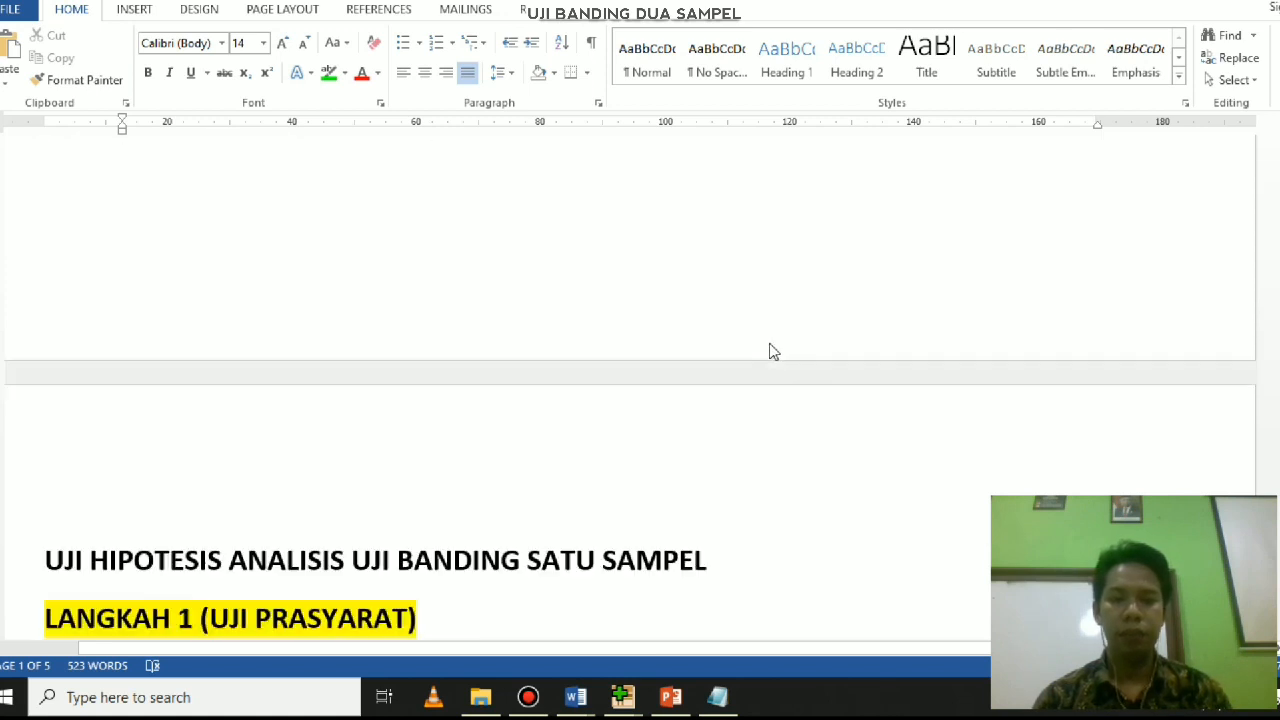
scroll(300, 375, "down", 1)
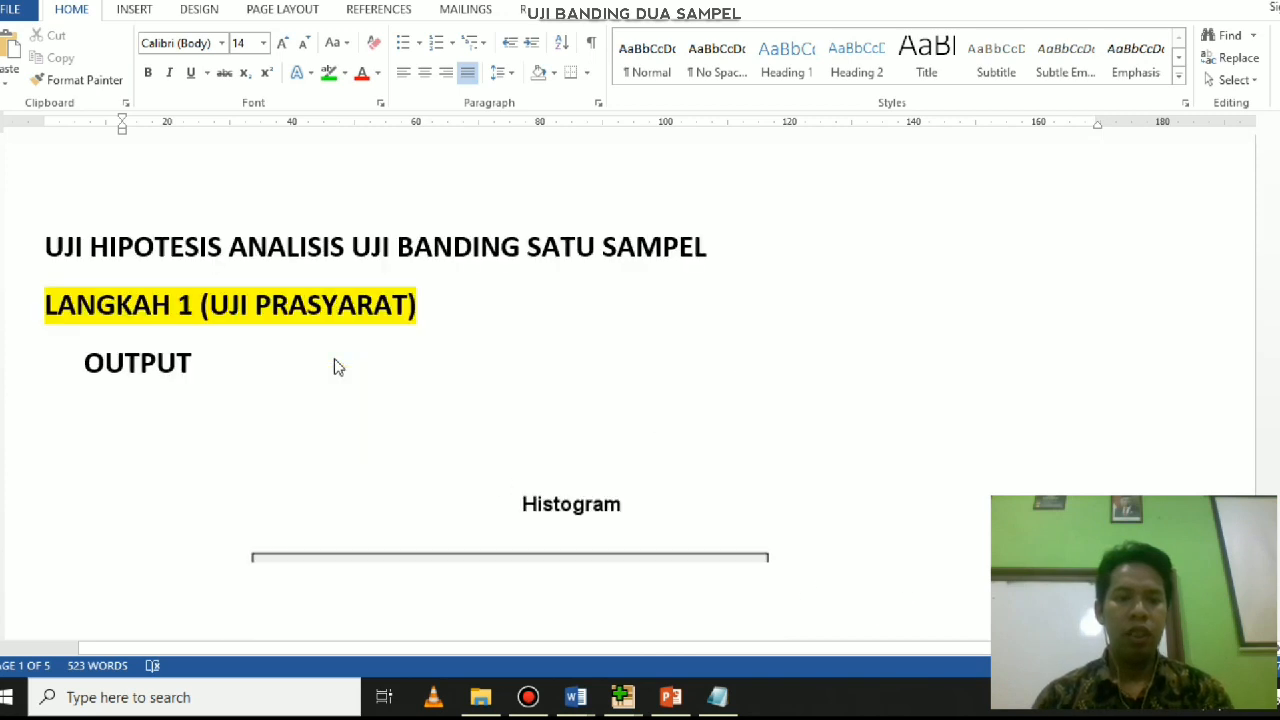
Examine the report's prerequisite-test output for HASIL_BELAJAR, from the histogram through the normal Q-Q plot to the boxplot
scroll(645, 297, "down", 2)
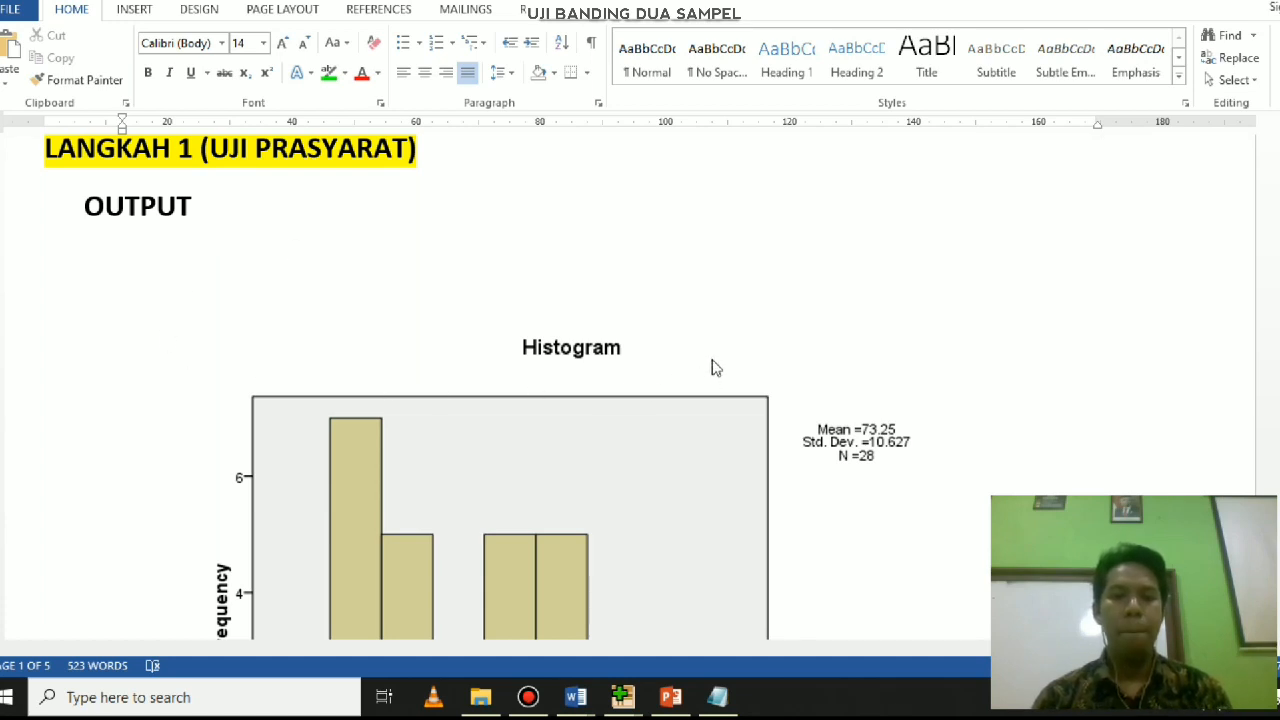
scroll(700, 360, "down", 1)
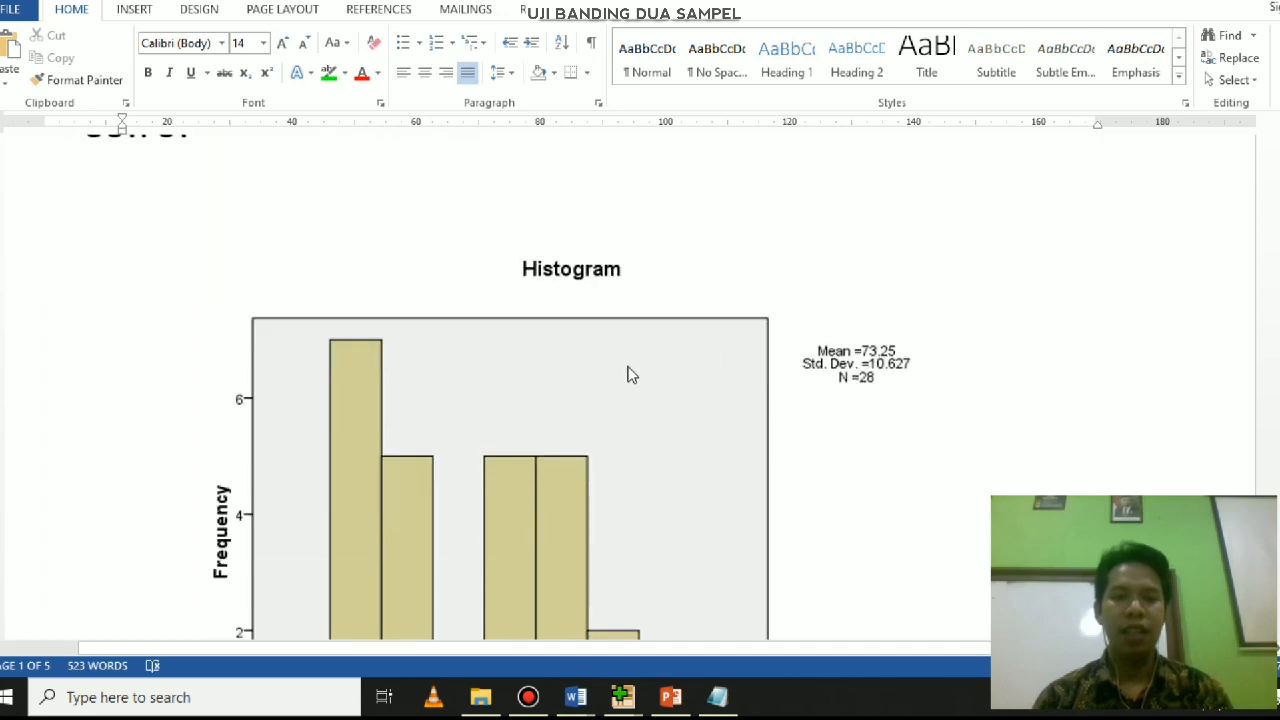
left_click(626, 363)
scroll(870, 372, "down", 3)
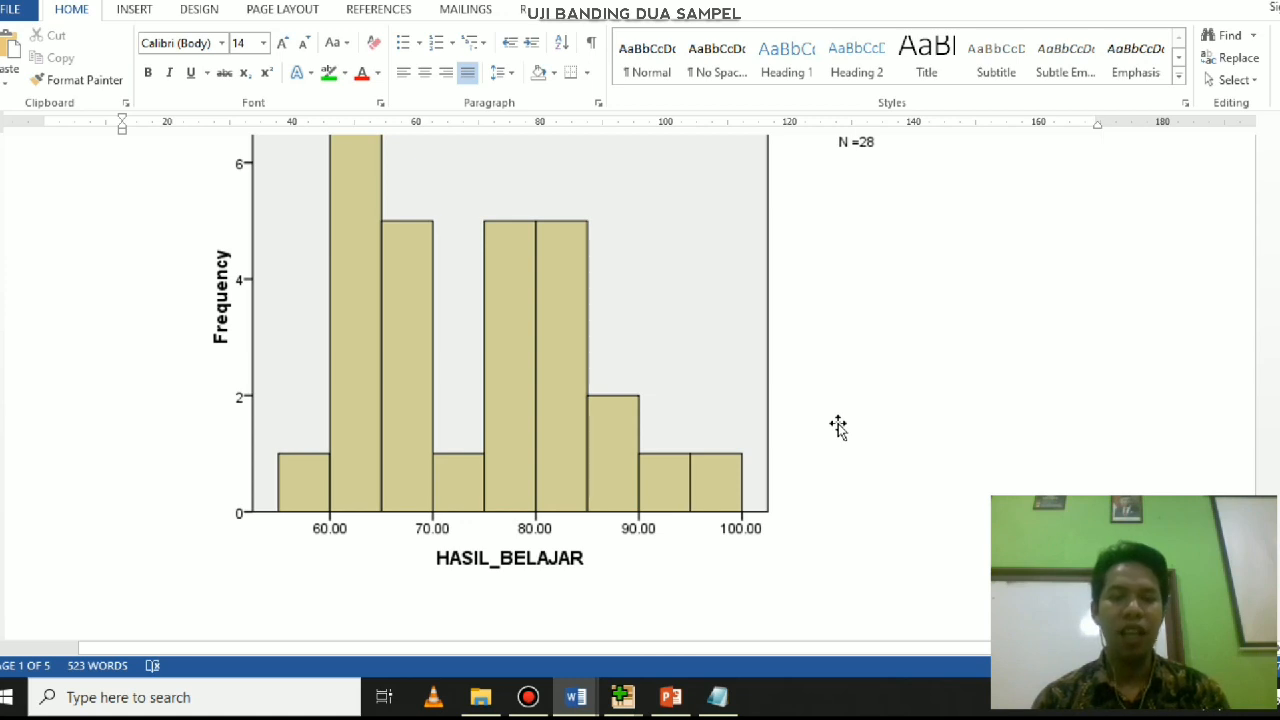
scroll(830, 410, "down", 8)
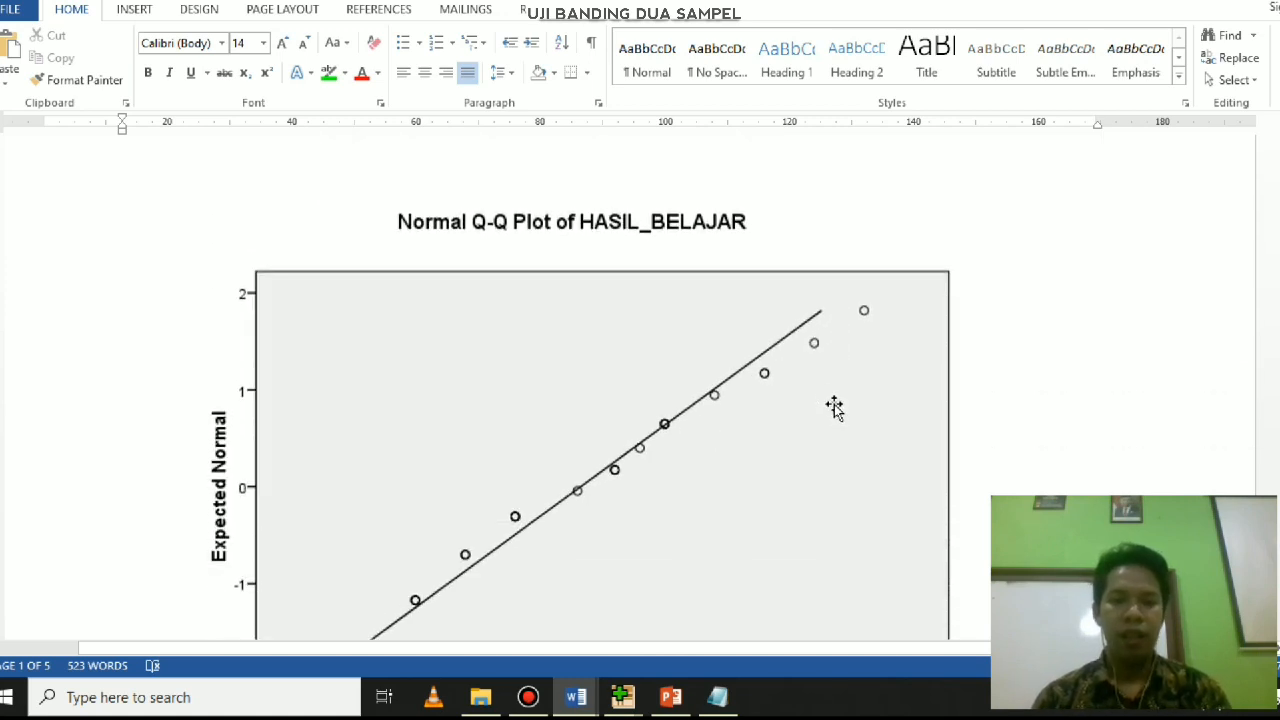
scroll(826, 397, "down", 1)
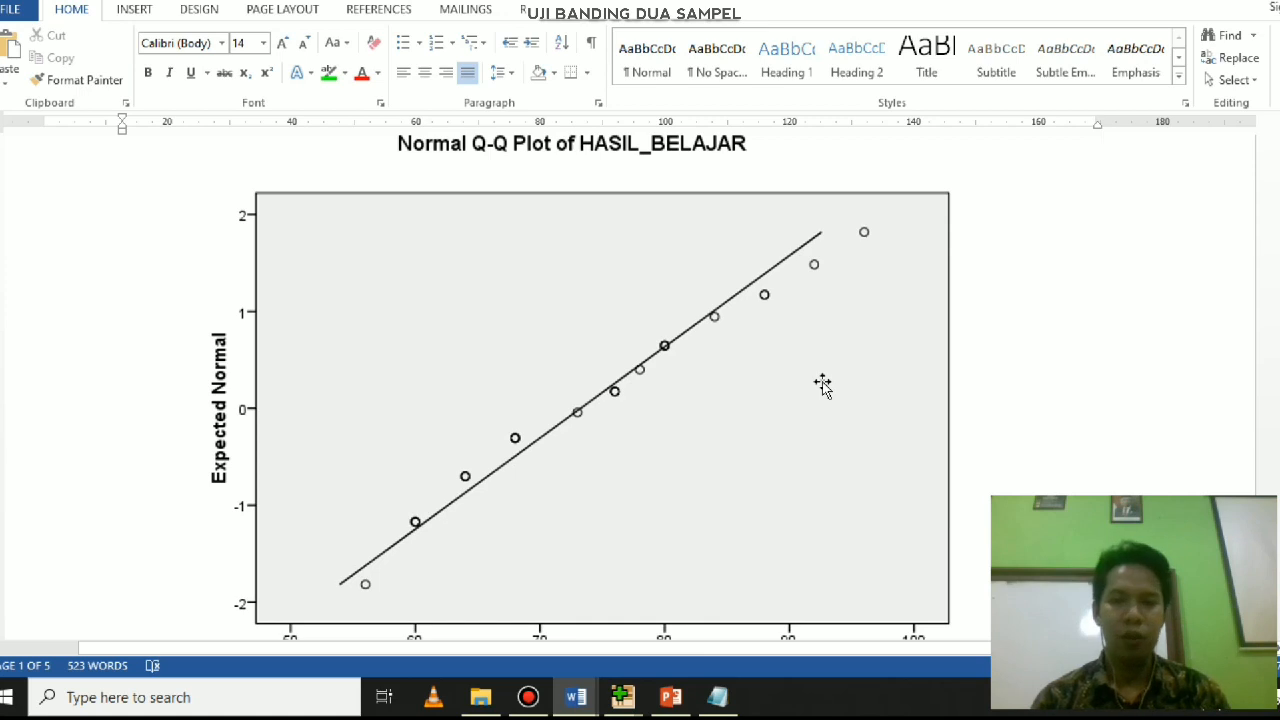
scroll(822, 385, "down", 8)
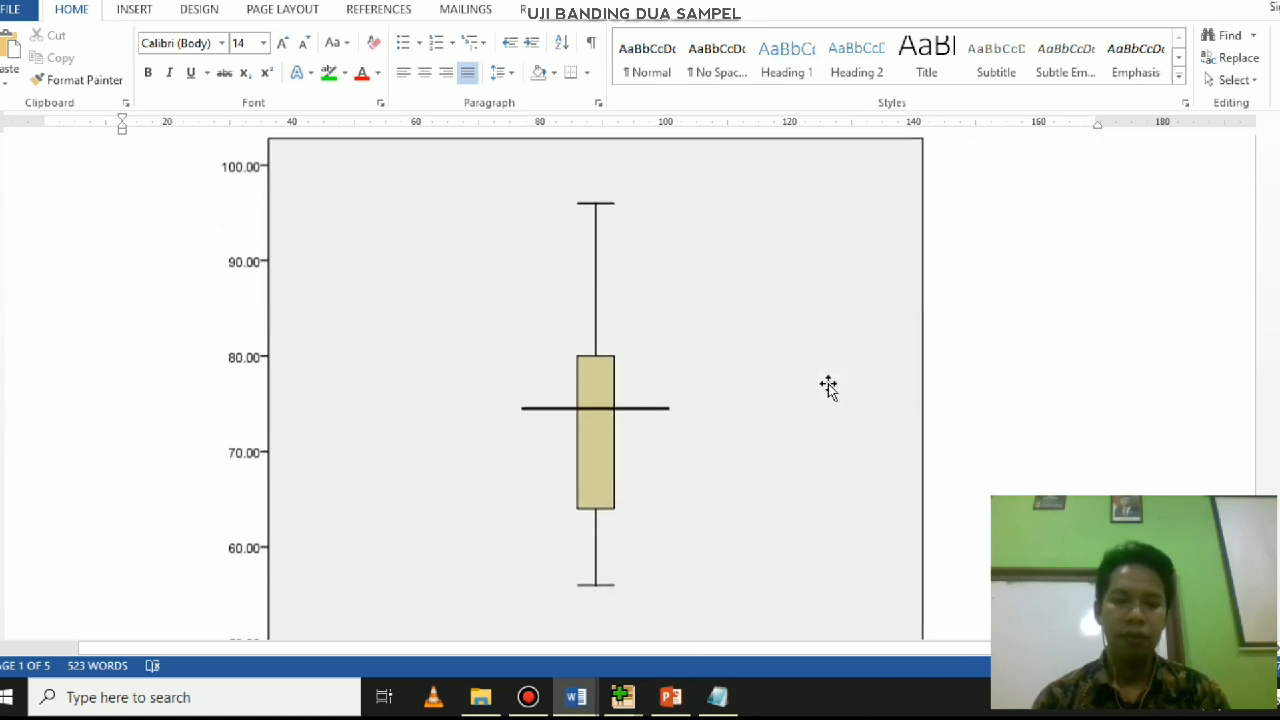
scroll(829, 387, "down", 2)
scroll(829, 387, "up", 2)
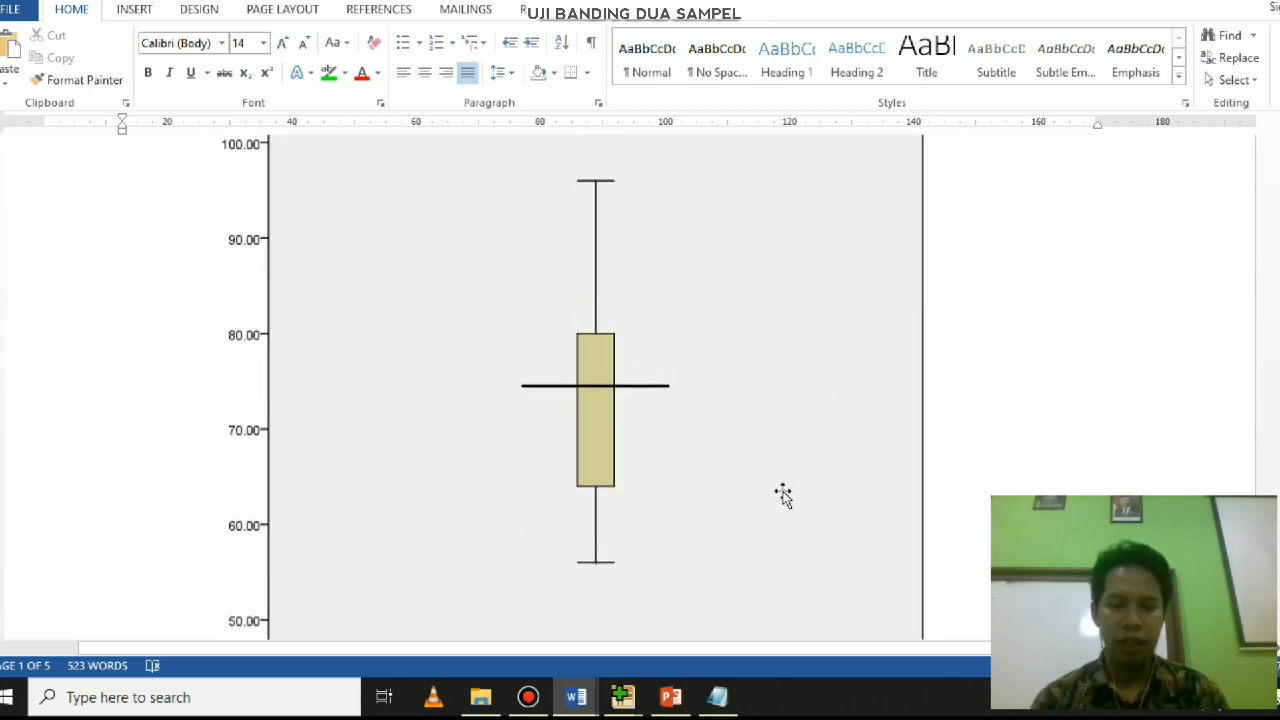
scroll(905, 305, "up", 3)
scroll(910, 312, "down", 5)
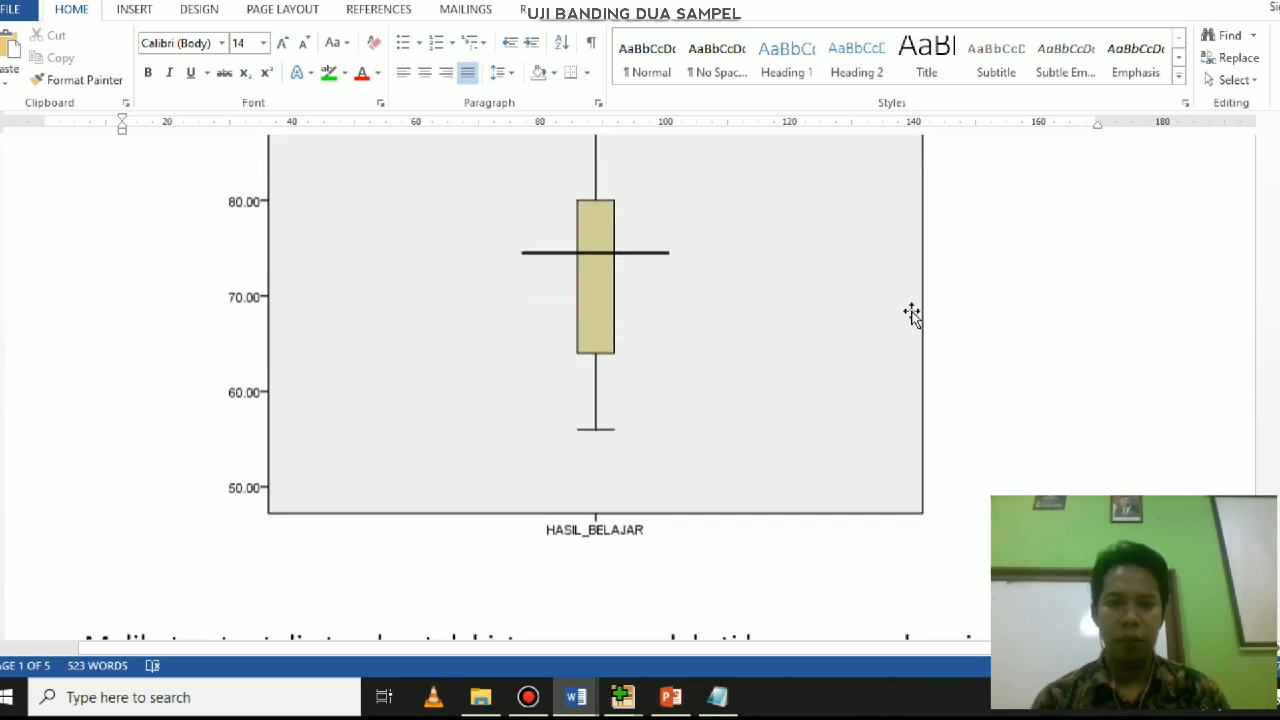